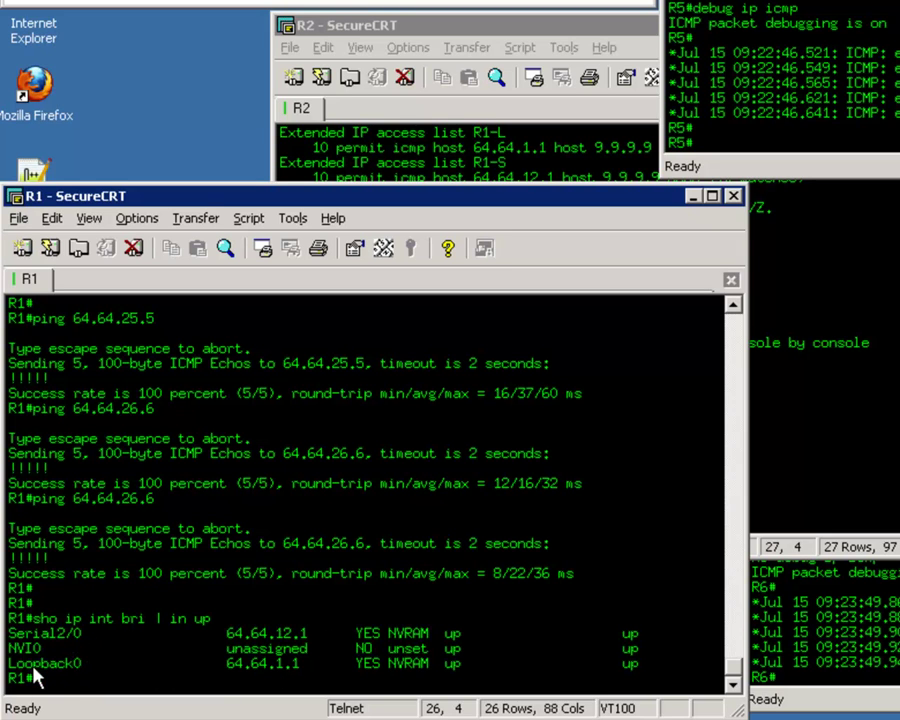
Step: Ping 64.64.25.5 from R1 again and confirm 100 percent success
key(Return)
key(Return)
key(Return)
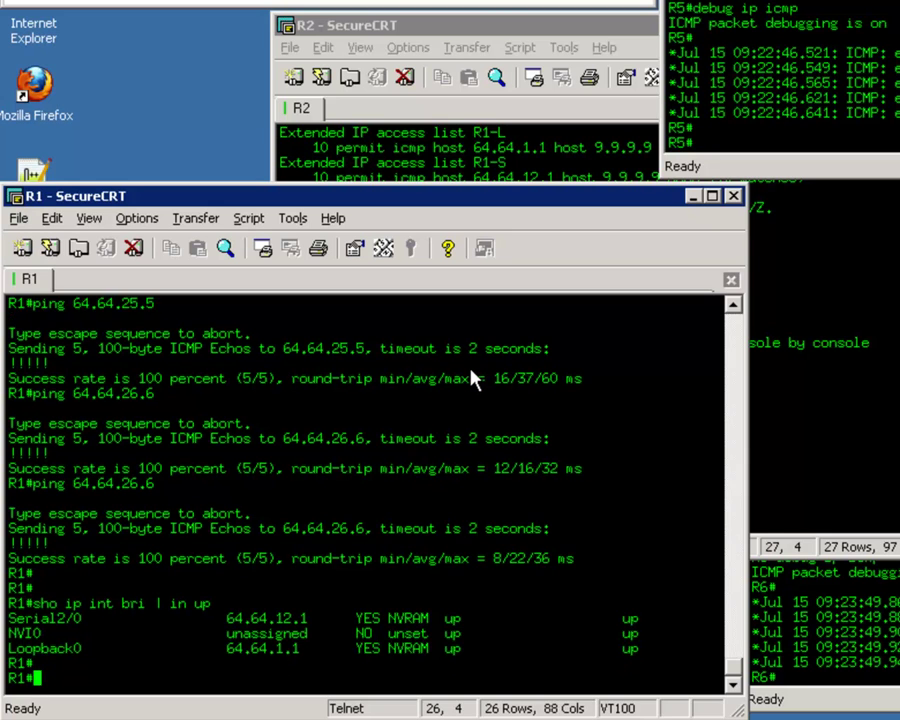
text(ping )
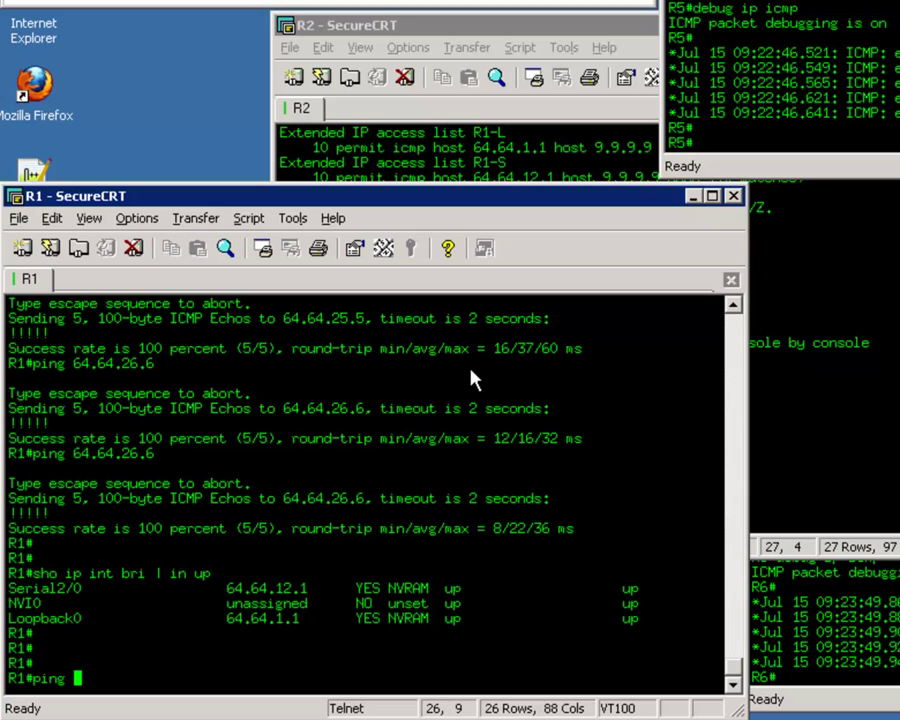
text(64.64.)
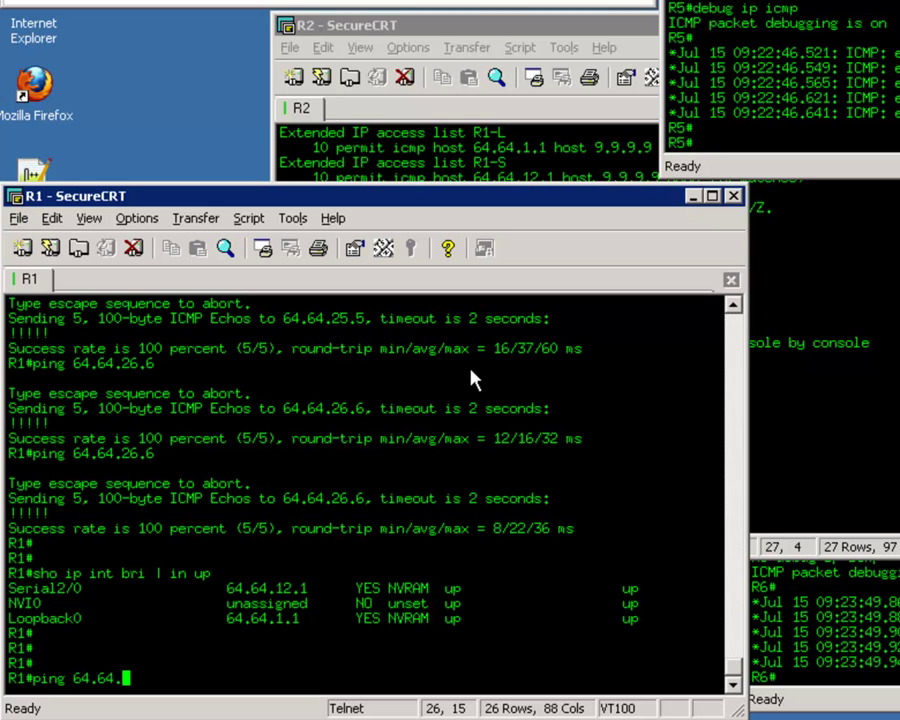
text(25.5)
key(Return)
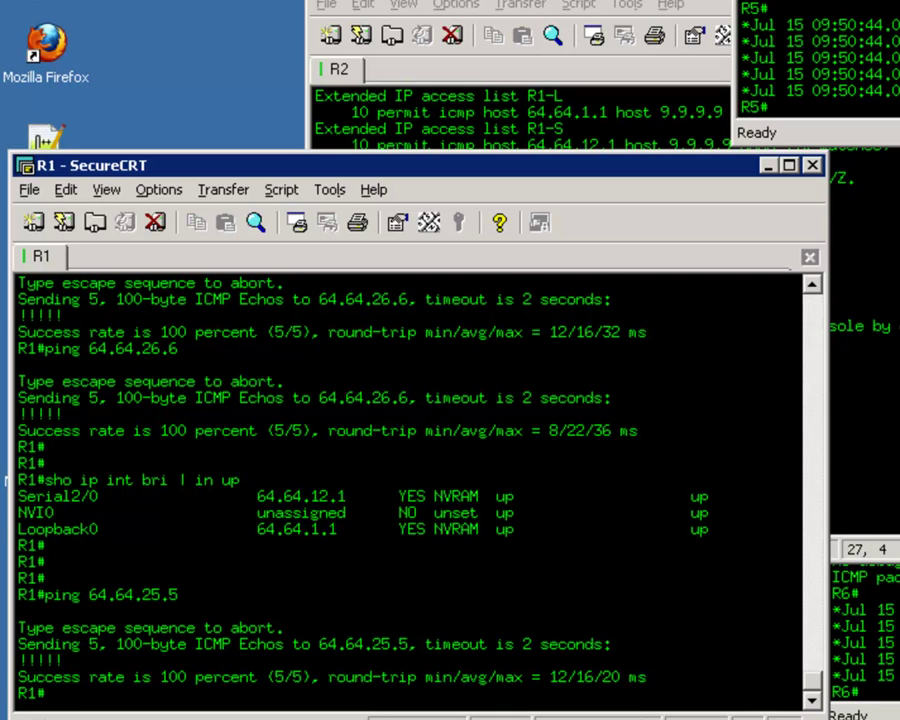
Step: Show R1's ping options for 64.64.25.5, then the choices for 'ping 64.64.25.5 source'
key(Return)
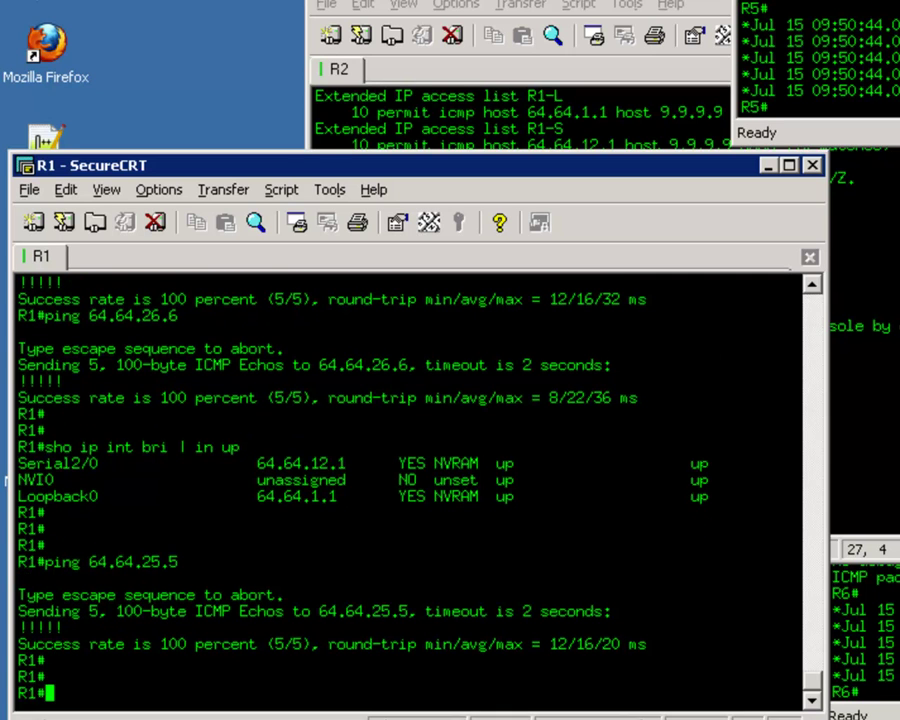
text(ping 6)
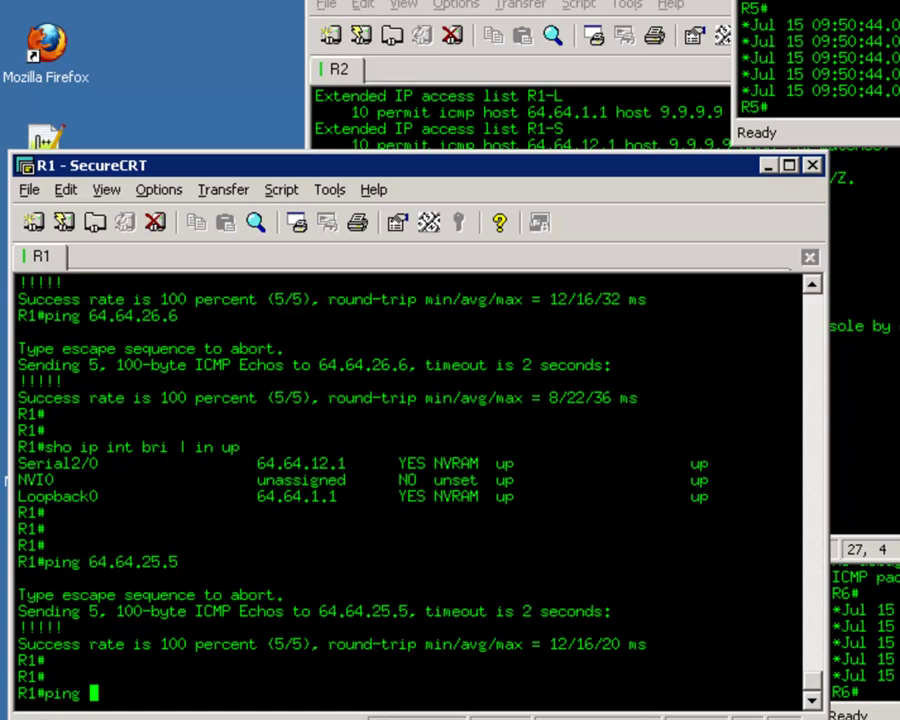
text(4.64.25.5)
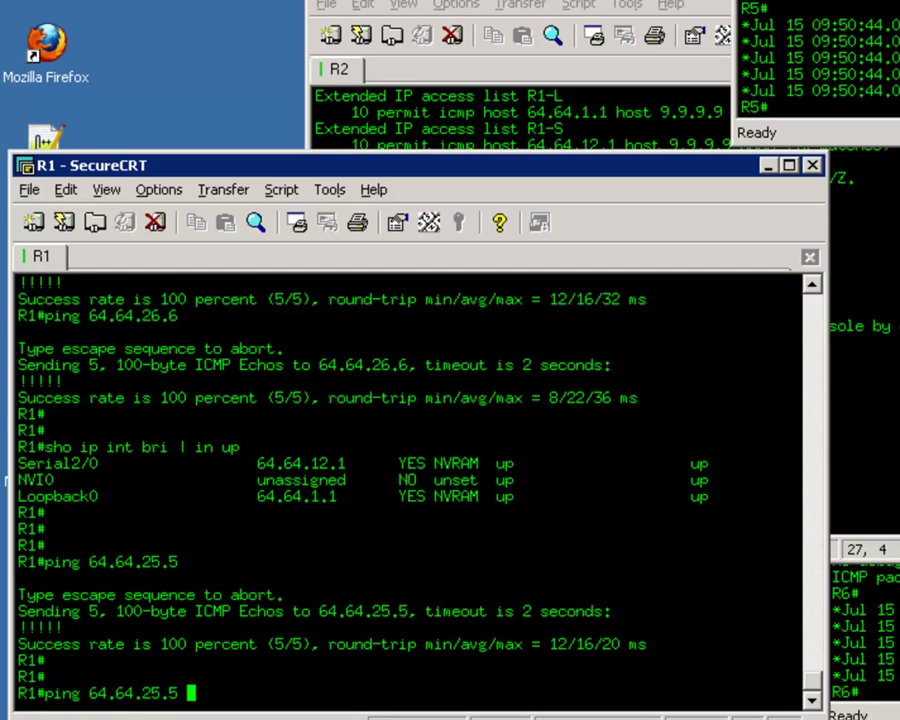
text( ?)
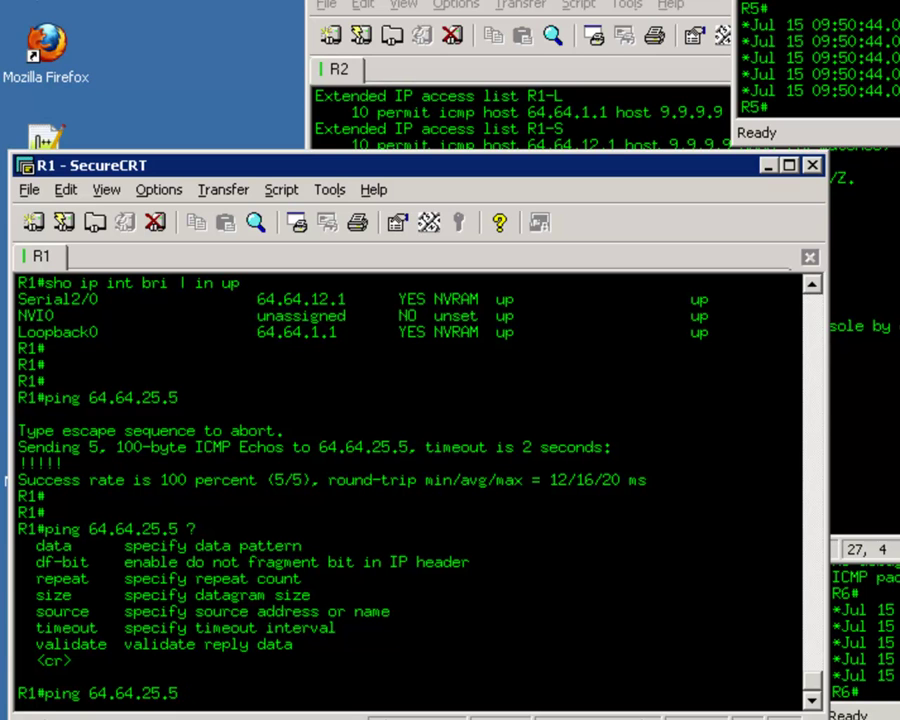
text(source)
key(Tab)
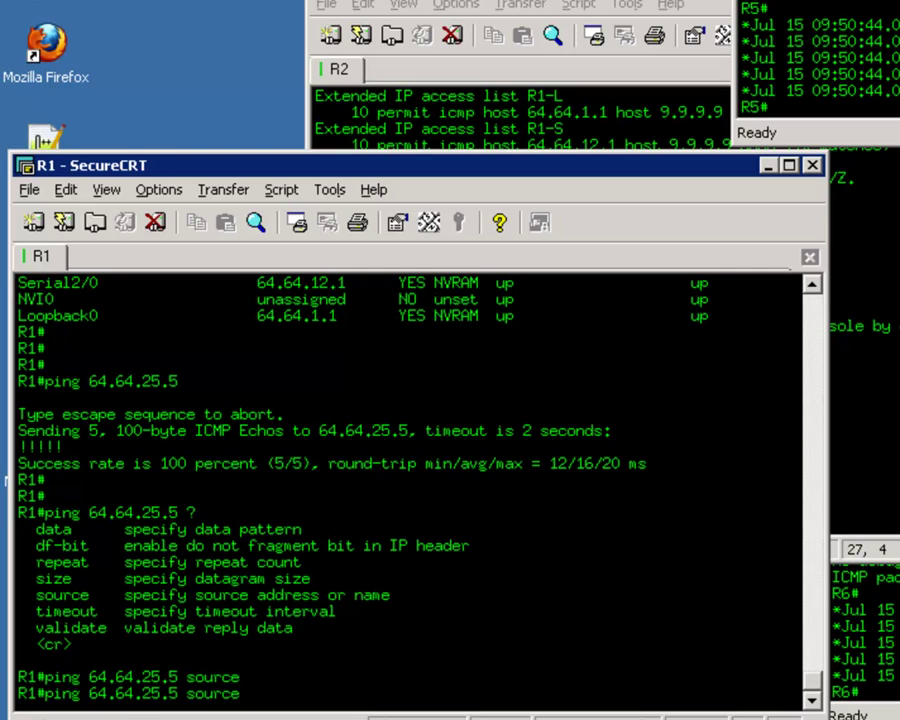
text(?)
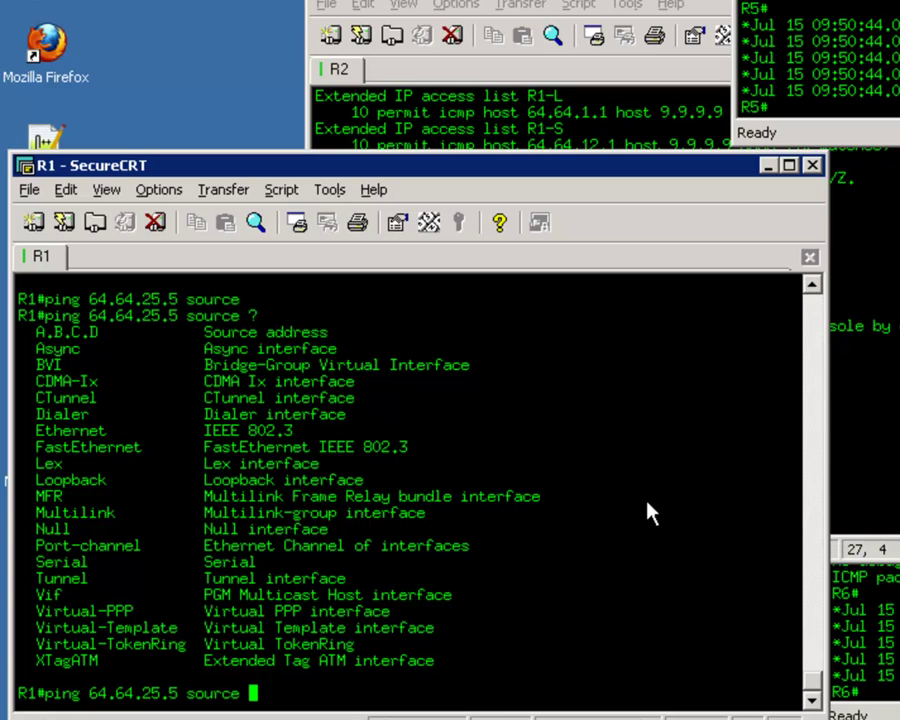
Step: Add 'loop0' as the source of R1's ping to 64.64.25.5
text(loop)
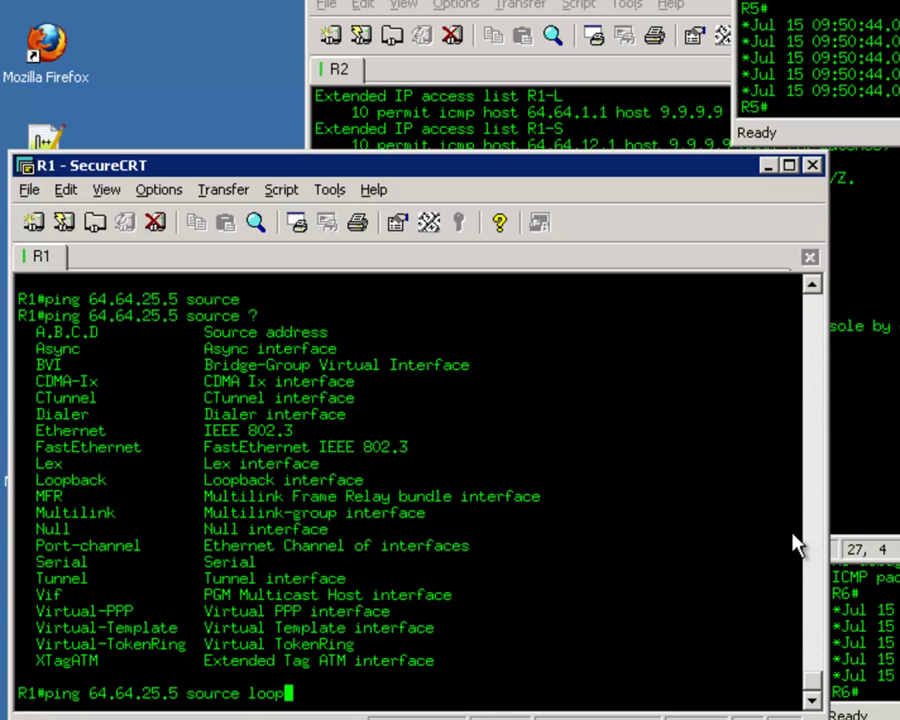
text(0)
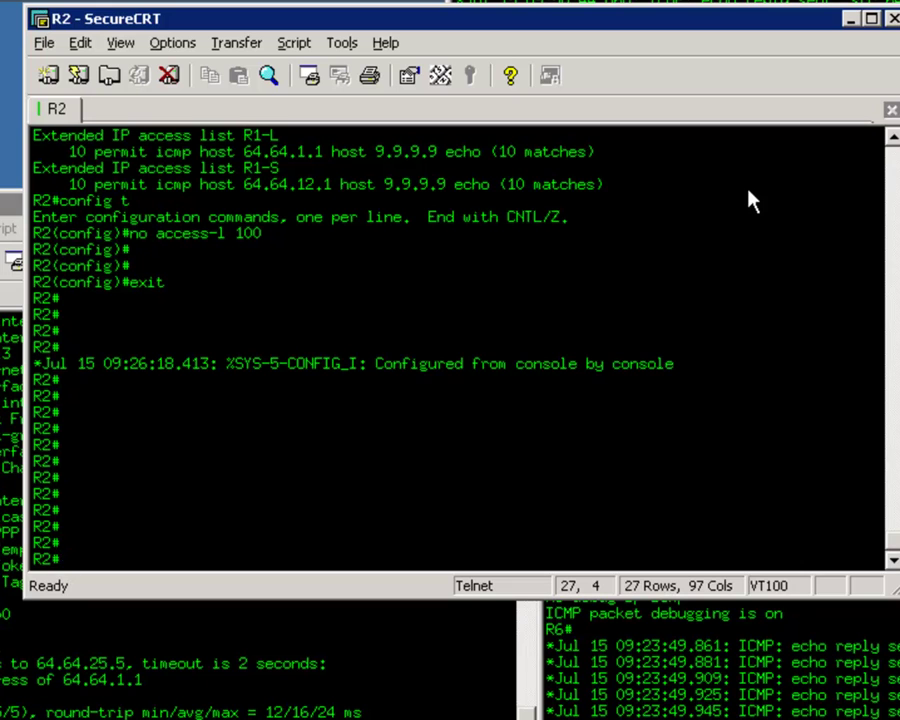
Step: List R2's up interfaces with 'sho ip int brie | in up', then enter 'config t'
key(Return)
key(Return)
key(Return)
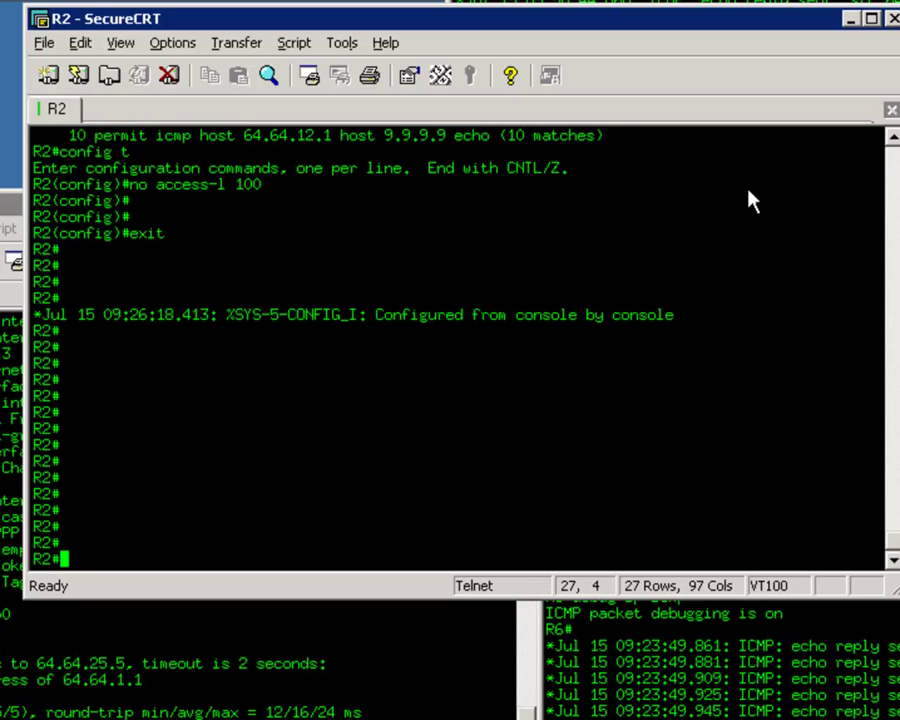
text(sho ip int brie | )
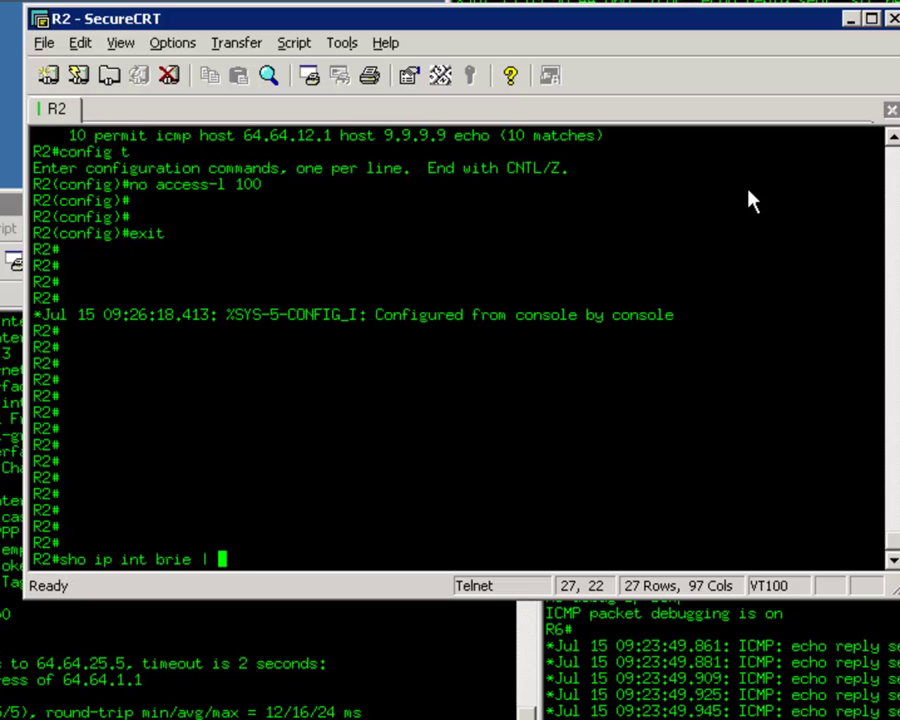
text(in up)
key(Return)
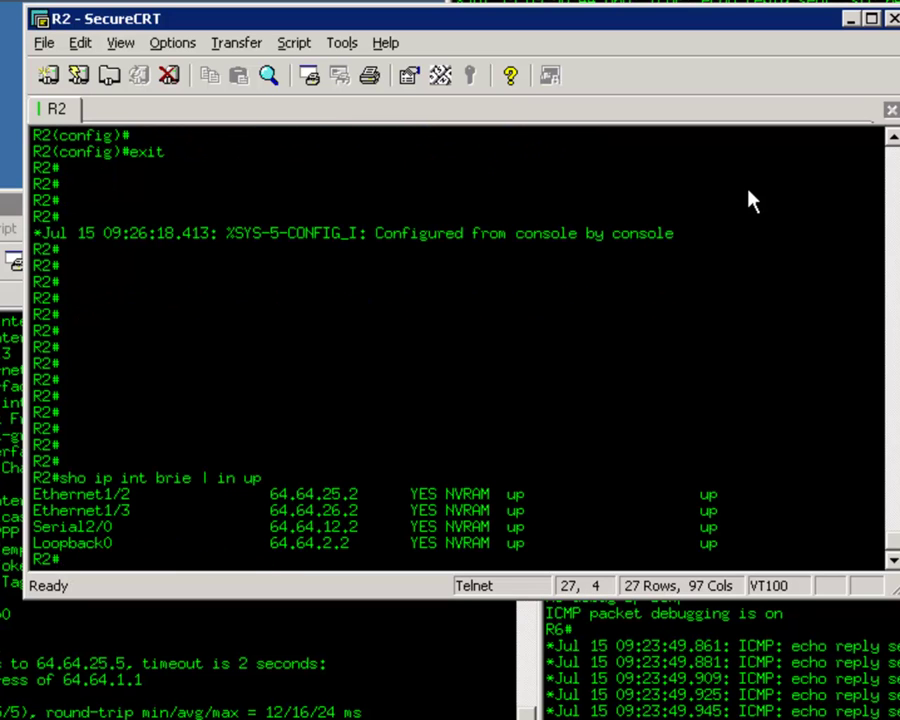
key(Return)
key(Return)
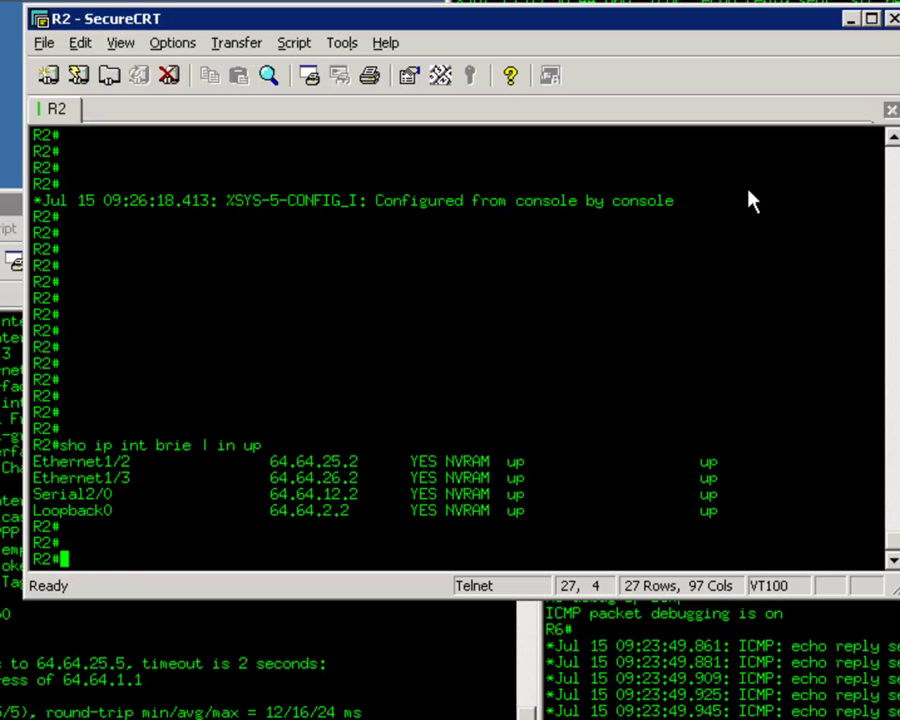
text(config t)
key(Return)
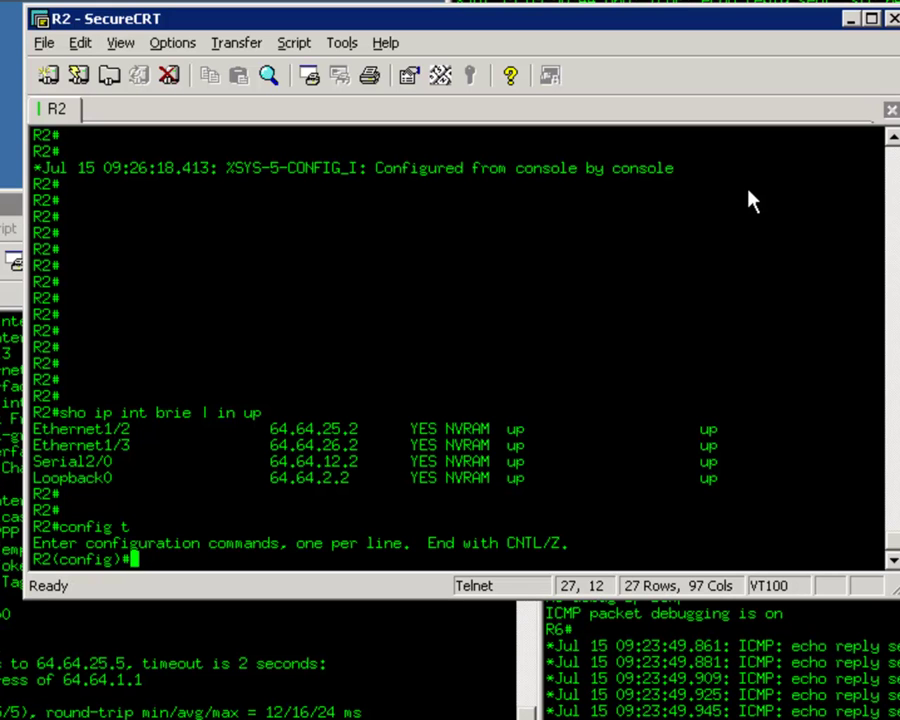
Step: Enter 'access-list 100 deny ip host 64.64.12.1 host 64.64.25.5' on R2
key(Return)
key(Return)
text(access-)
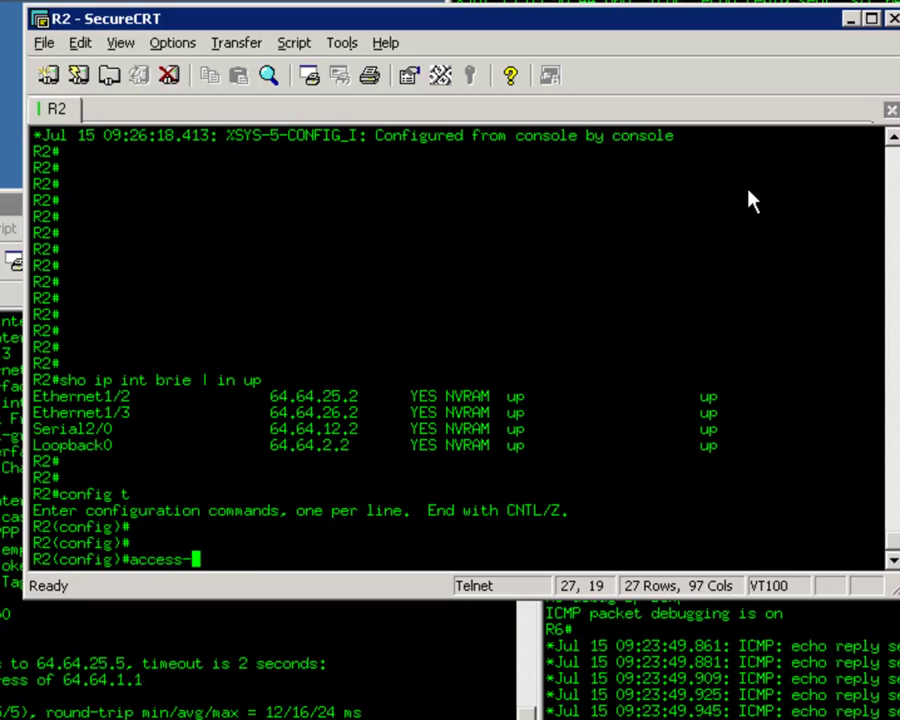
text(list)
key(Tab)
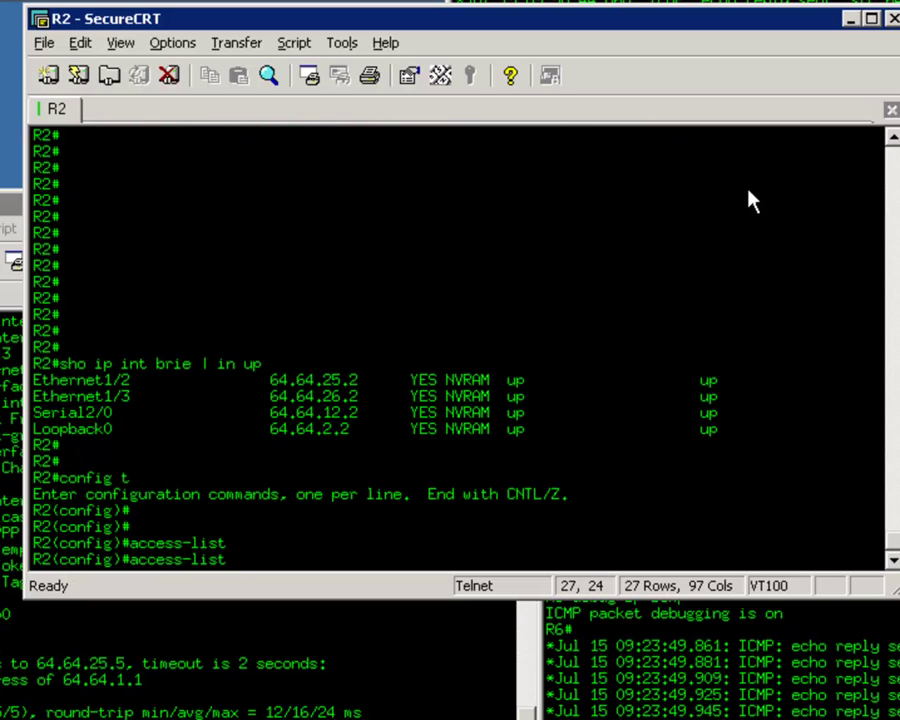
text(?)
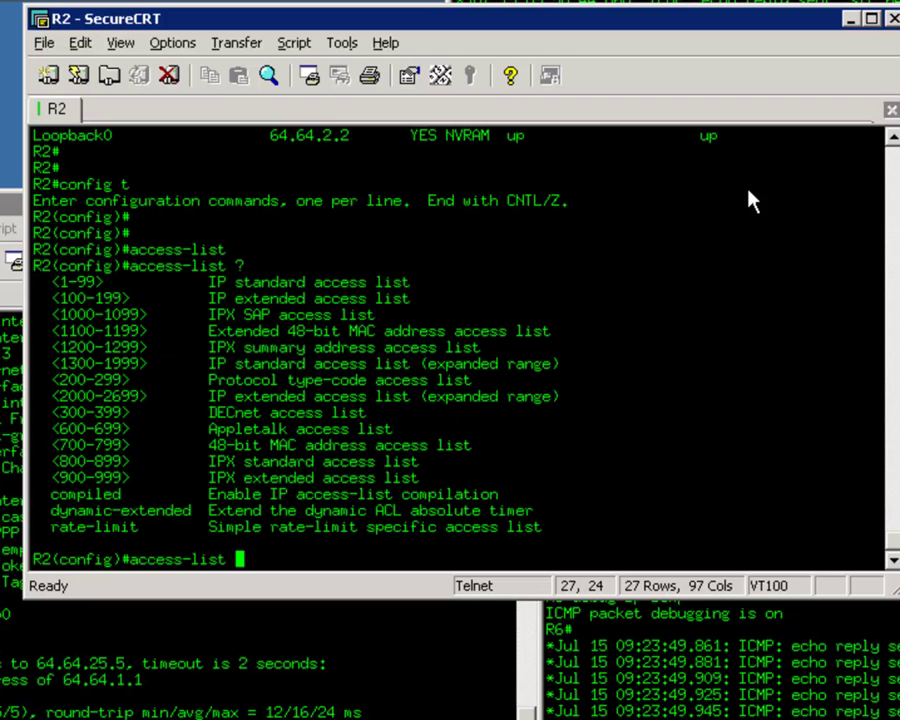
text(100)
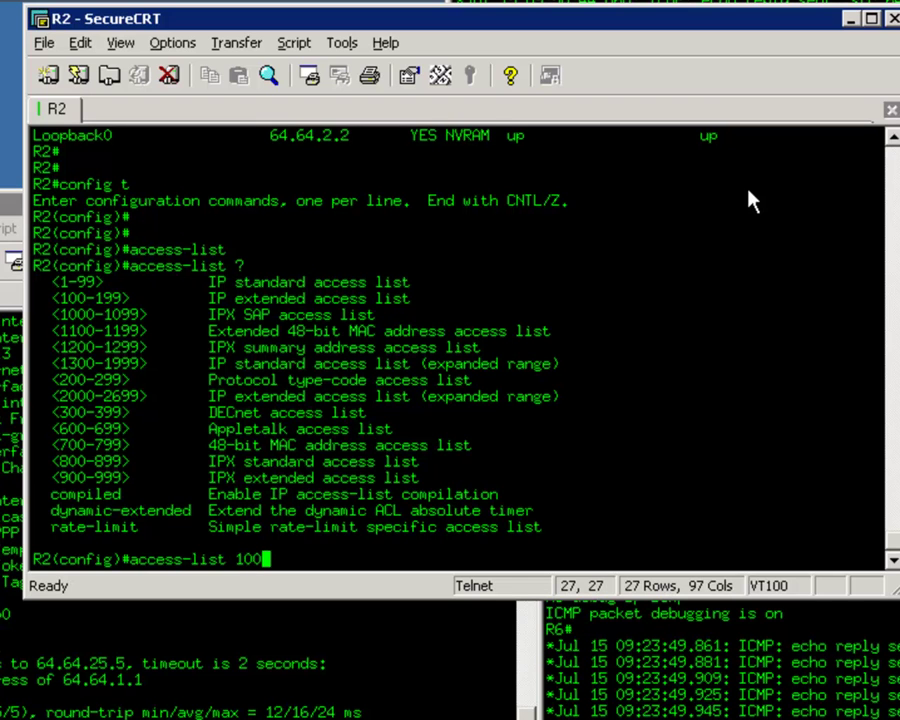
text( ?)
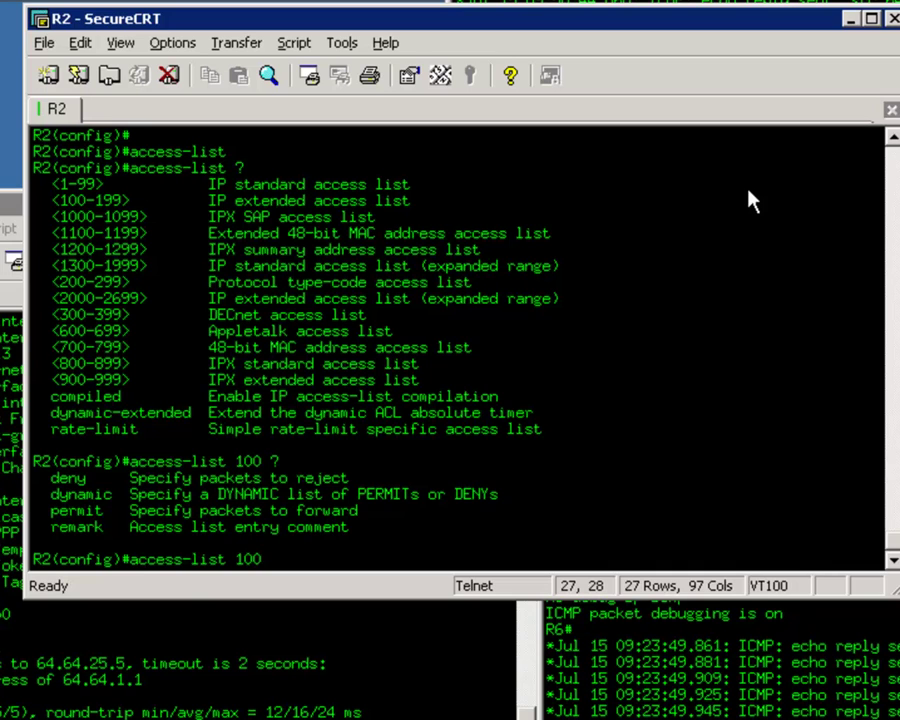
text(pe)
key(BackSpace)
key(BackSpace)
text(deny)
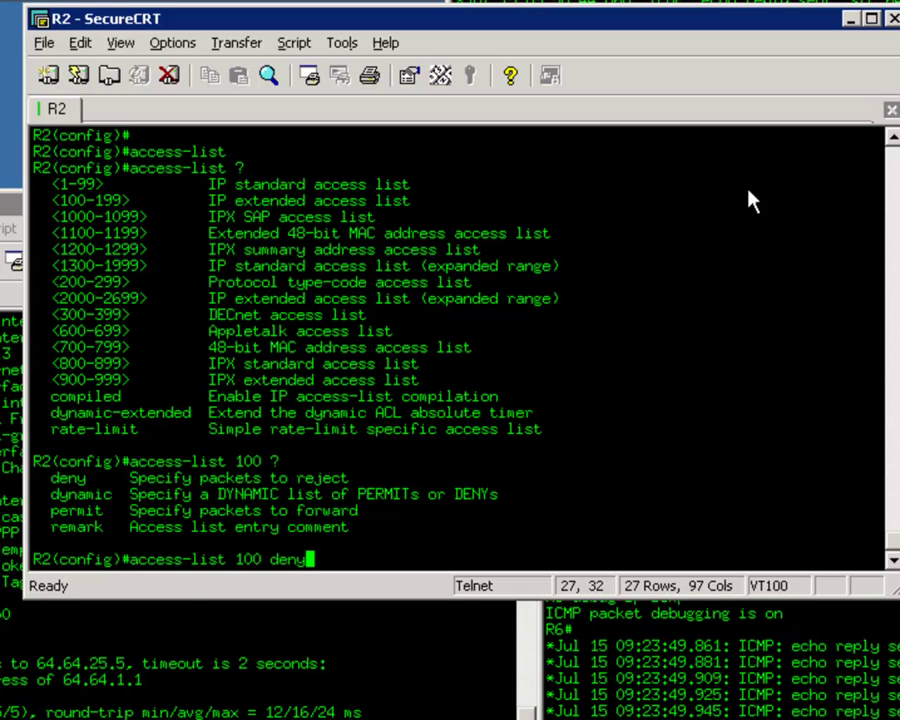
text( host)
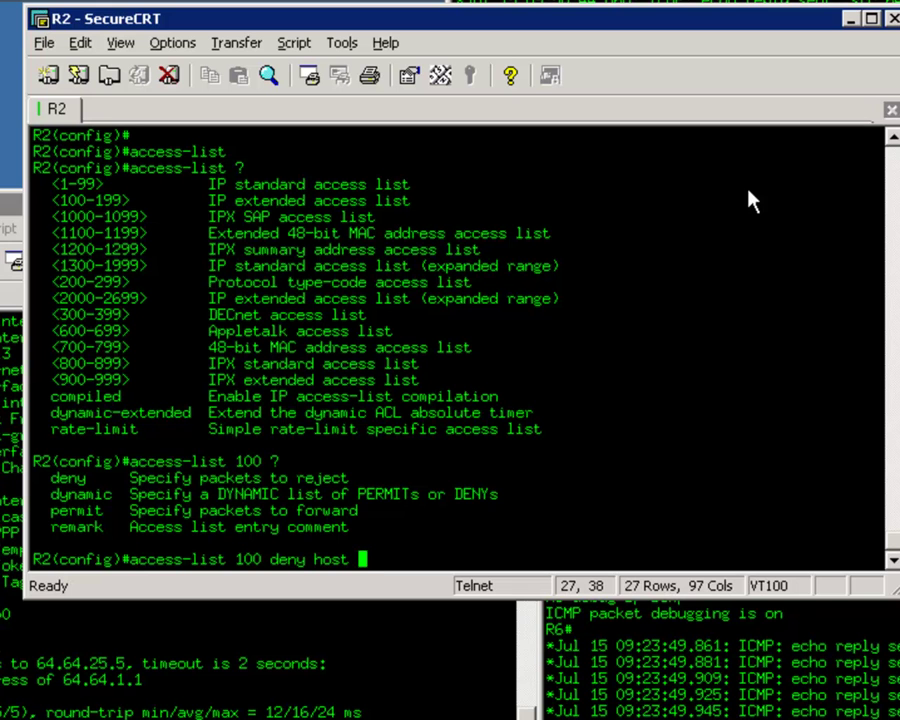
key(BackSpace)
key(BackSpace)
key(BackSpace)
key(BackSpace)
key(BackSpace)
text(?)
text(ip )
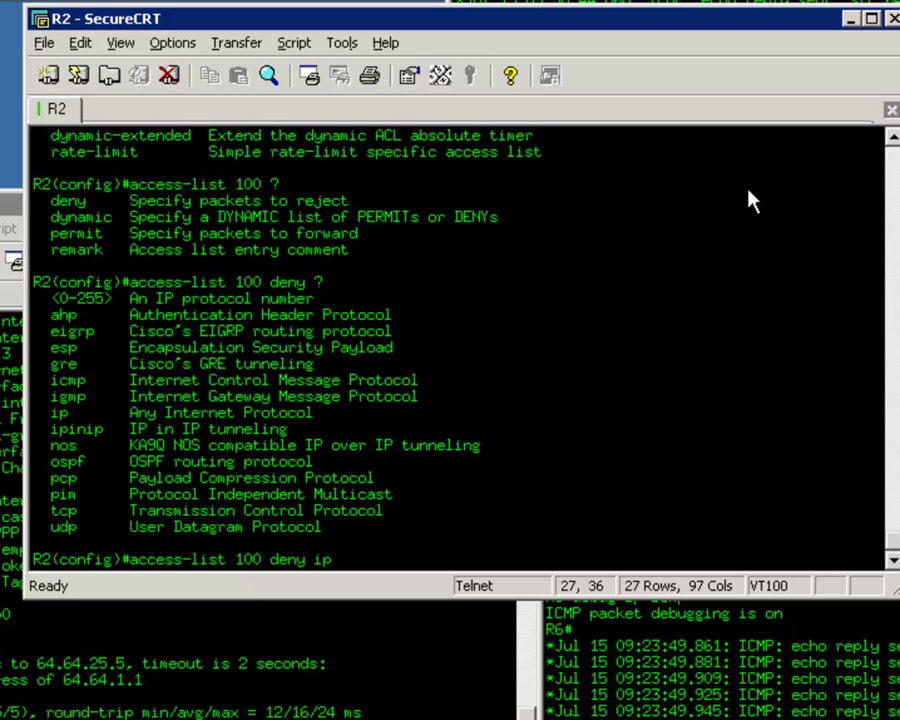
text(host 64.64.)
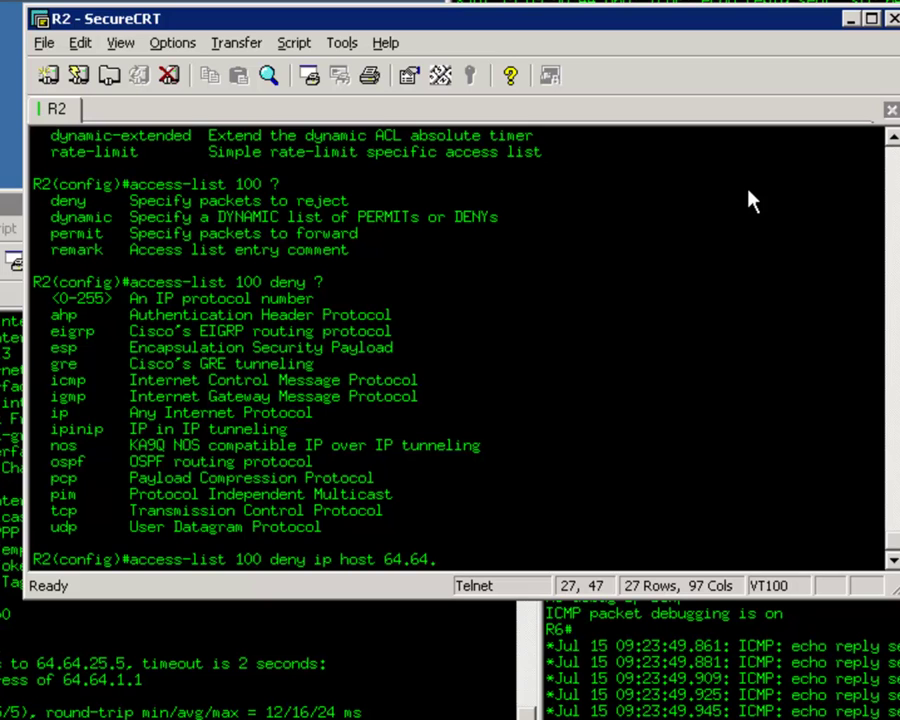
text(12.1)
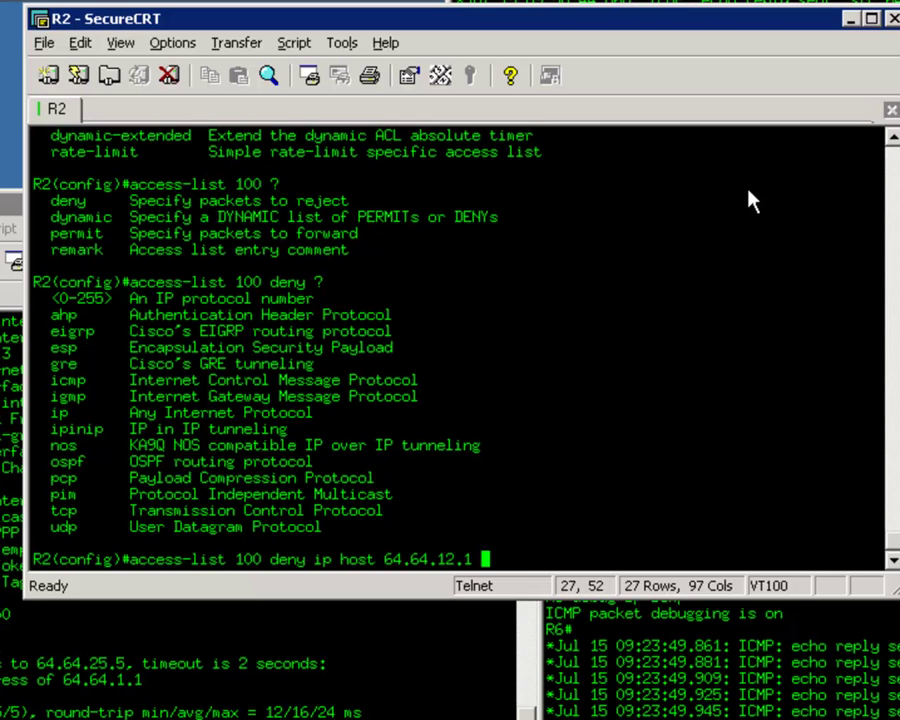
text( host 64)
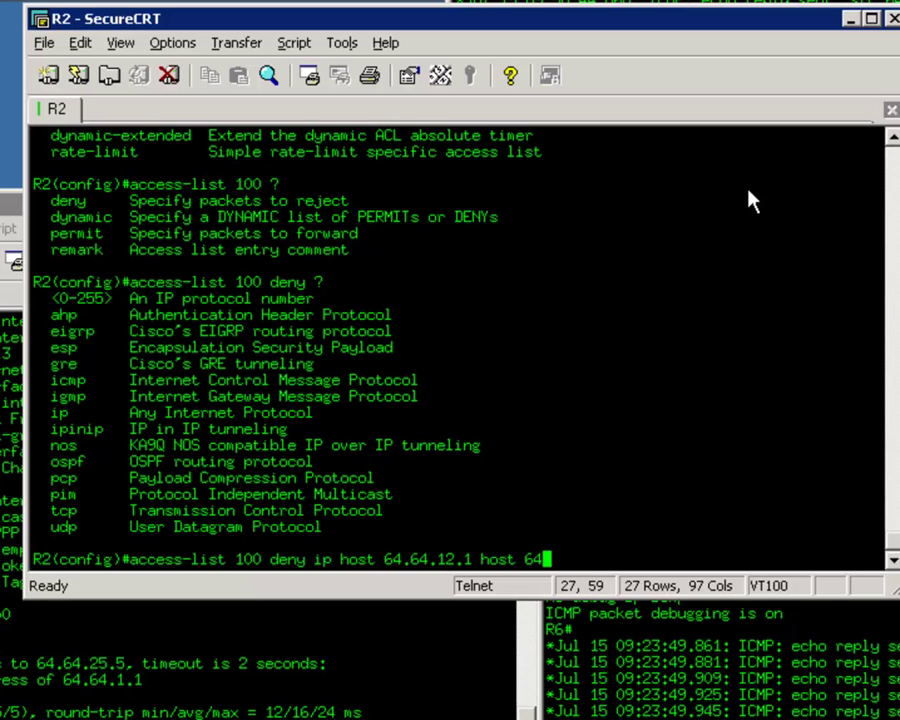
text(.64.25.)
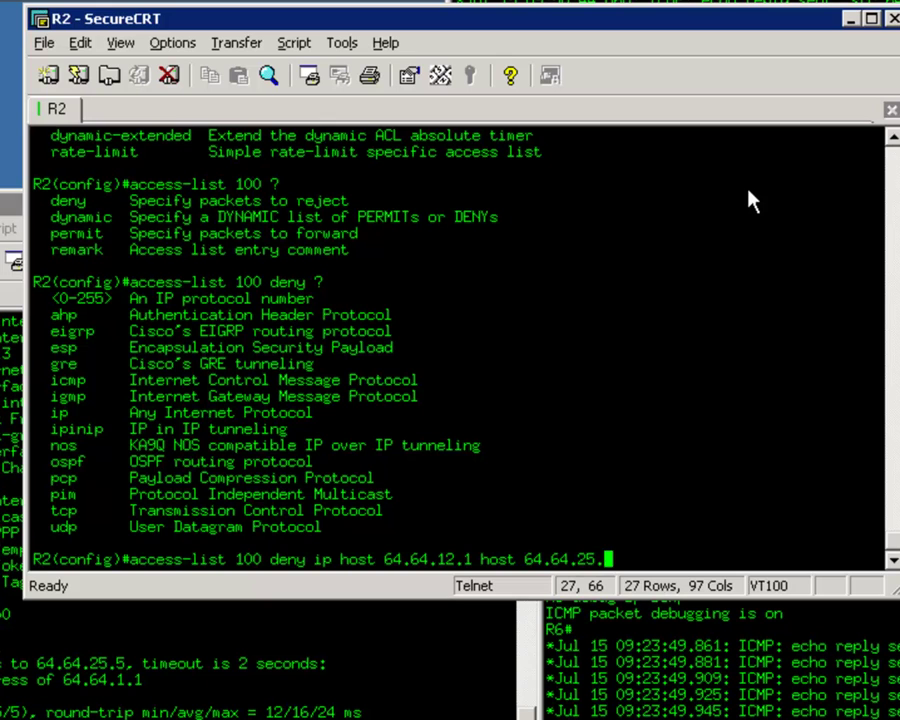
text(5)
key(Return)
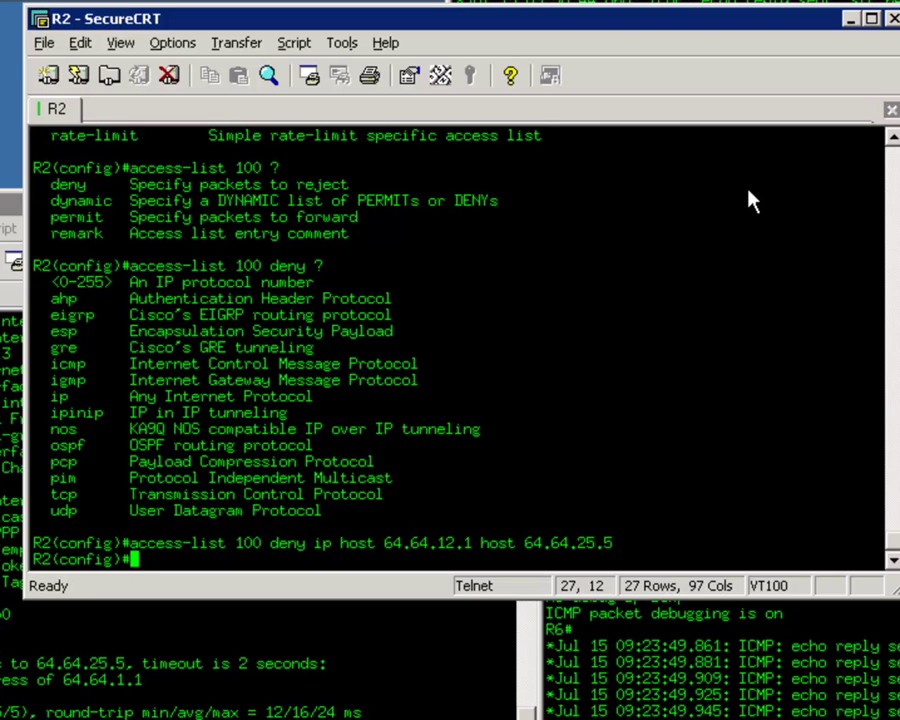
Step: Add 'access-list 100 permit ip any any' on R2 and exit configuration mode
text(access-list)
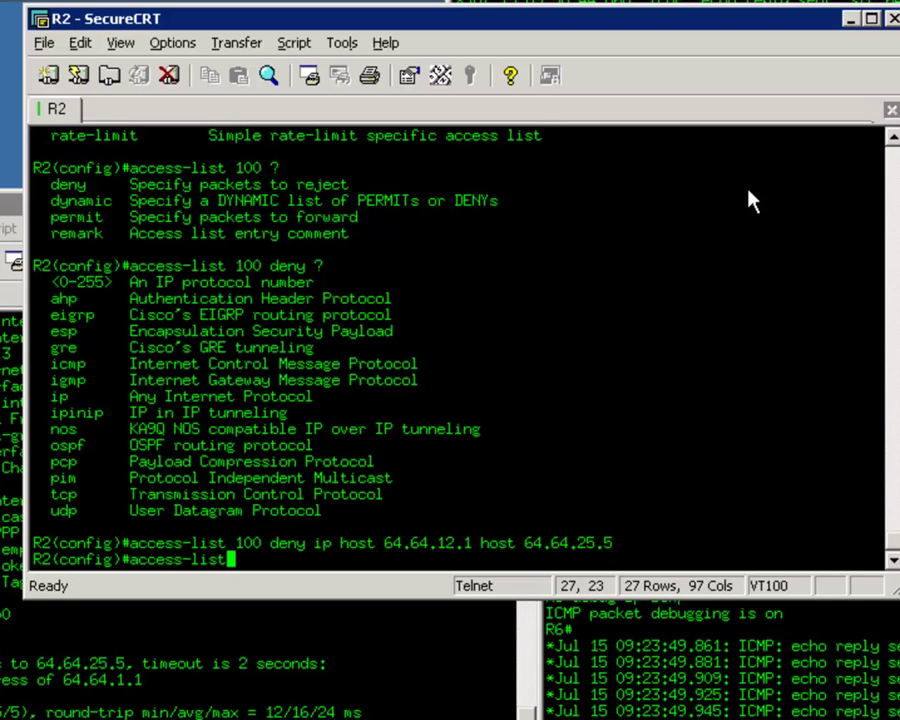
text( 100 permit ip any any)
key(Return)
text(exit)
key(Return)
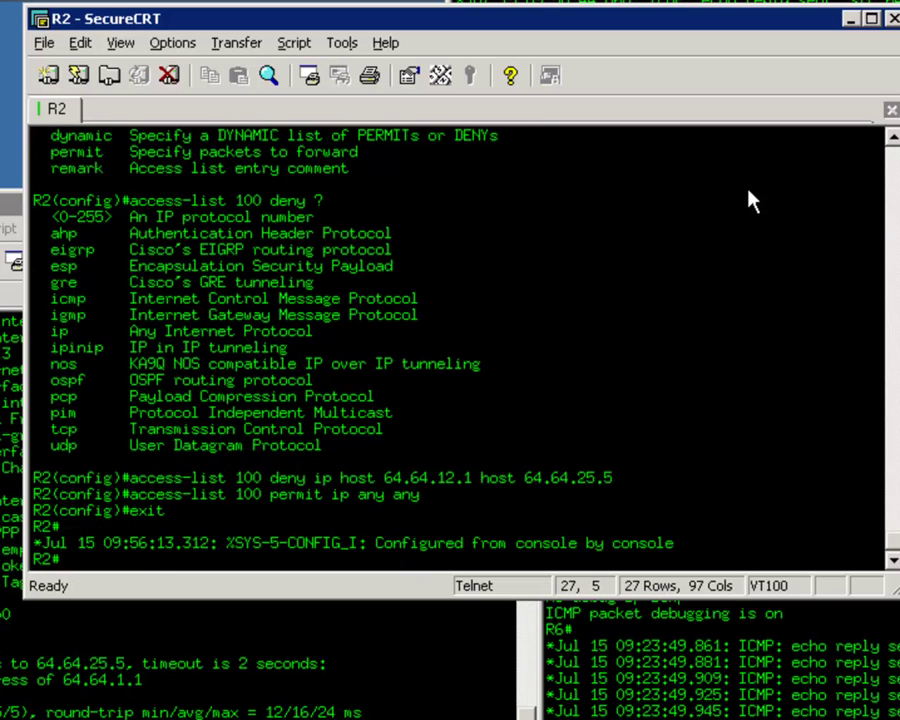
Step: Verify both access-list 100 entries with 'sho run | in access-list 100'
key(Return)
key(Return)
key(Return)
text(sh)
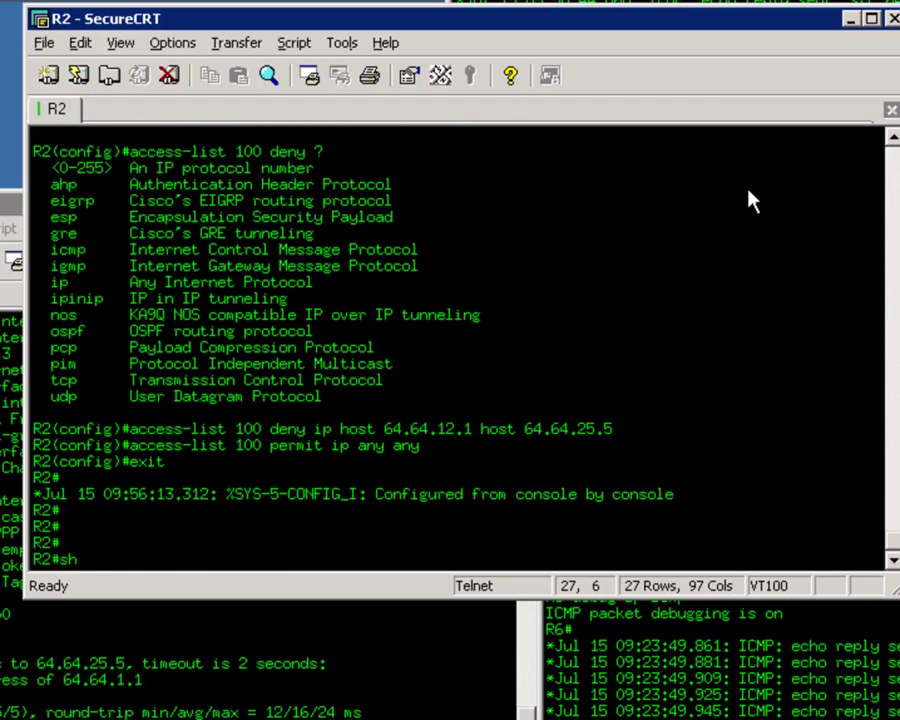
text(o run | in access-list 100)
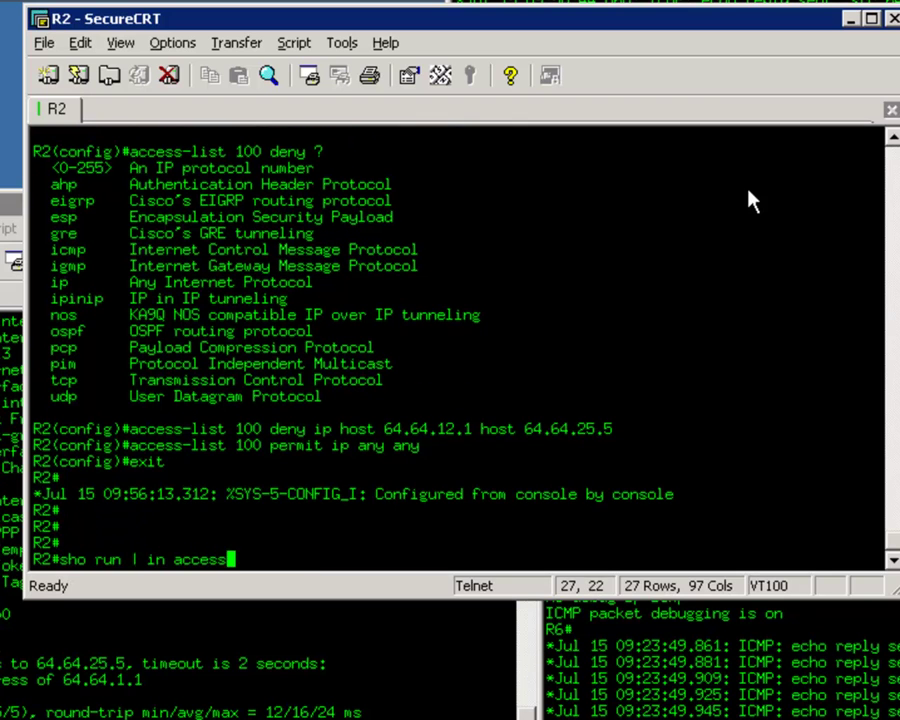
key(Return)
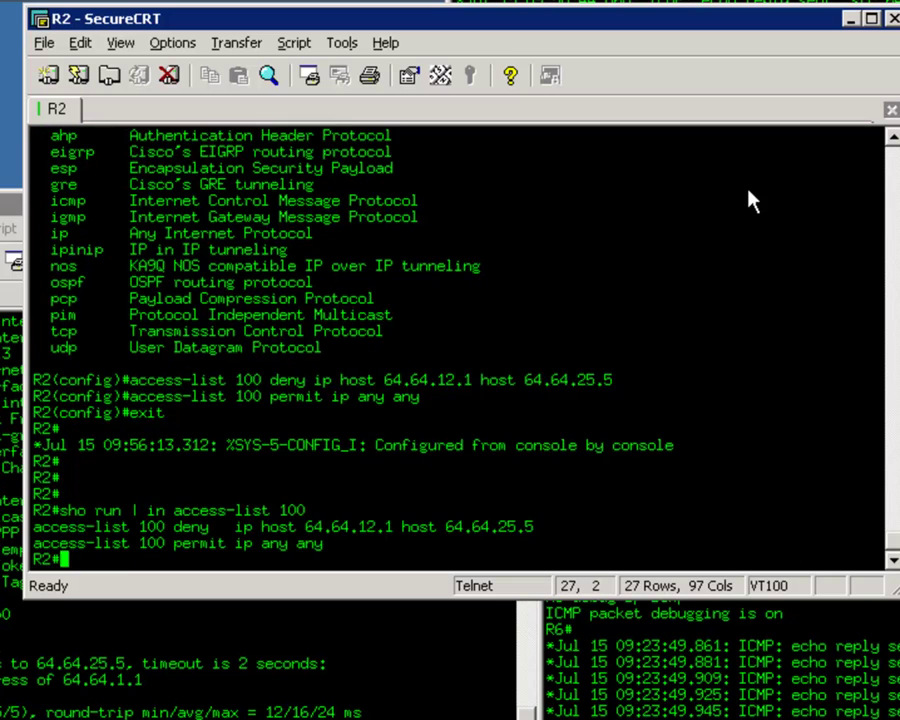
key(Return)
key(Return)
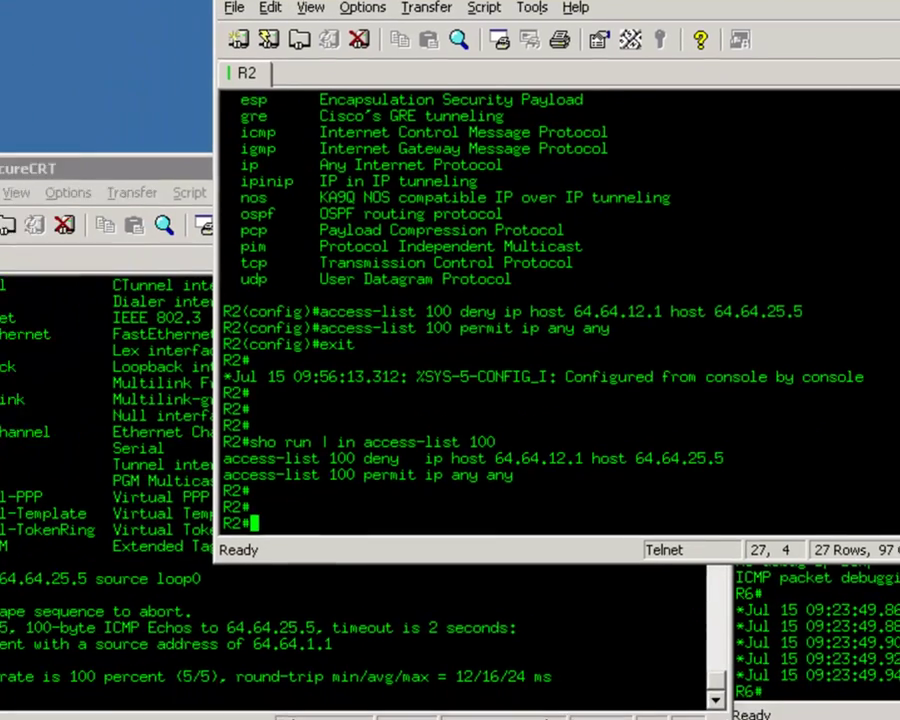
Step: Clear R2's screen and bring the R1 session window to the front
key(Return)
key(Return)
key(Return)
key(Return)
key(Return)
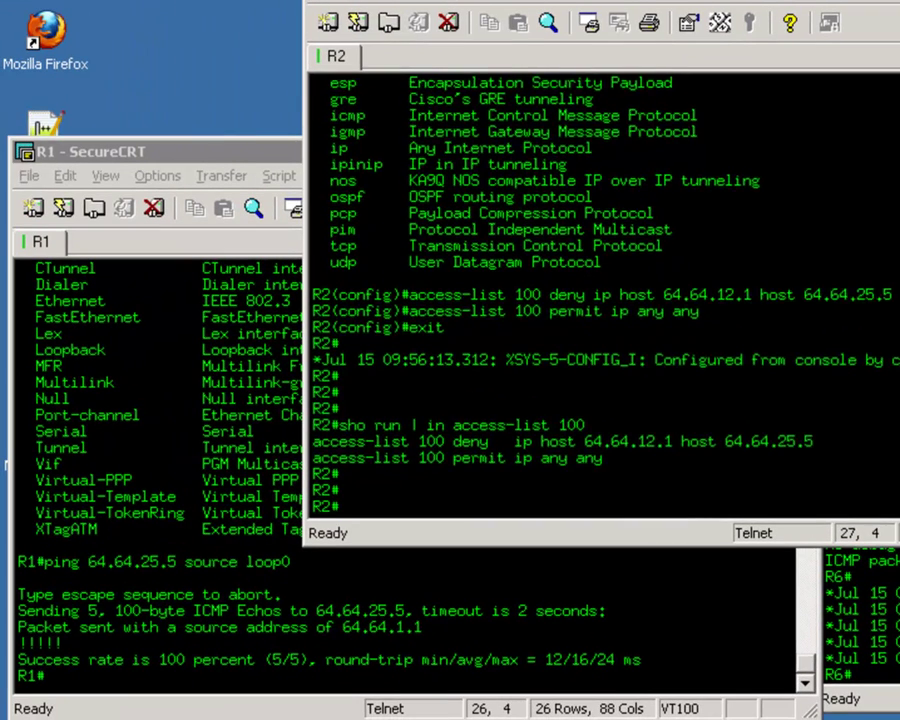
key(Return)
key(Return)
key(Return)
key(Return)
key(Return)
key(Return)
key(Return)
key(Return)
key(Return)
key(Return)
key(Return)
key(Return)
key(Return)
key(Return)
key(Return)
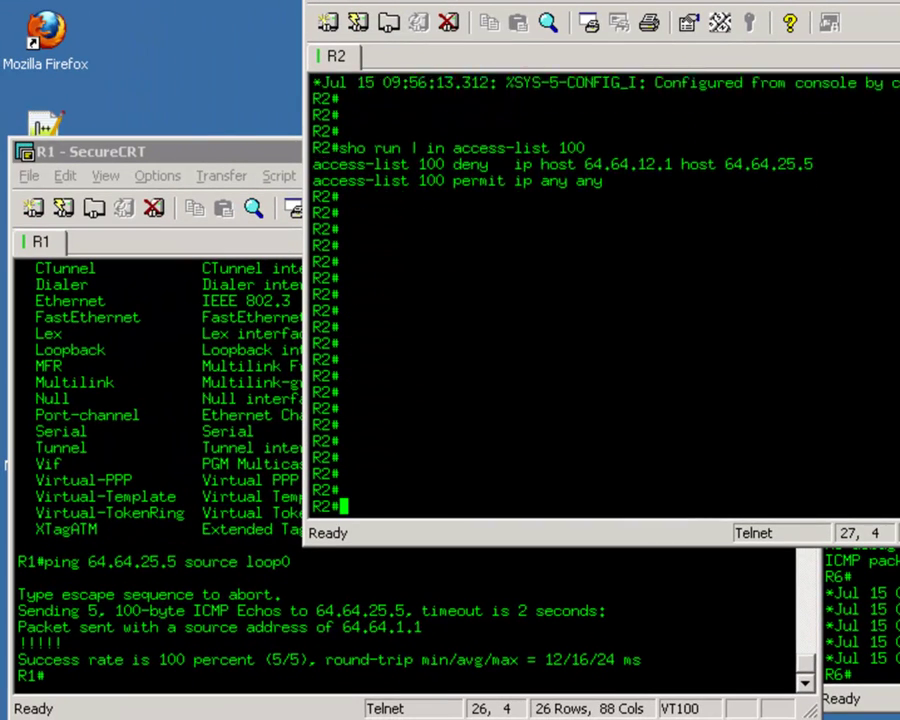
click(180, 583)
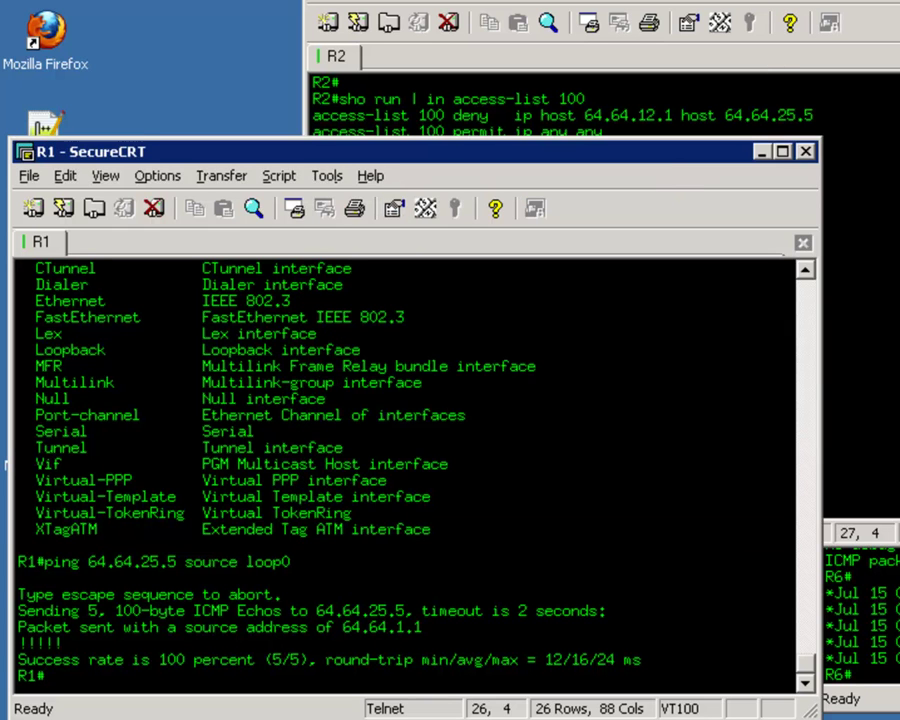
key(alt+Tab)
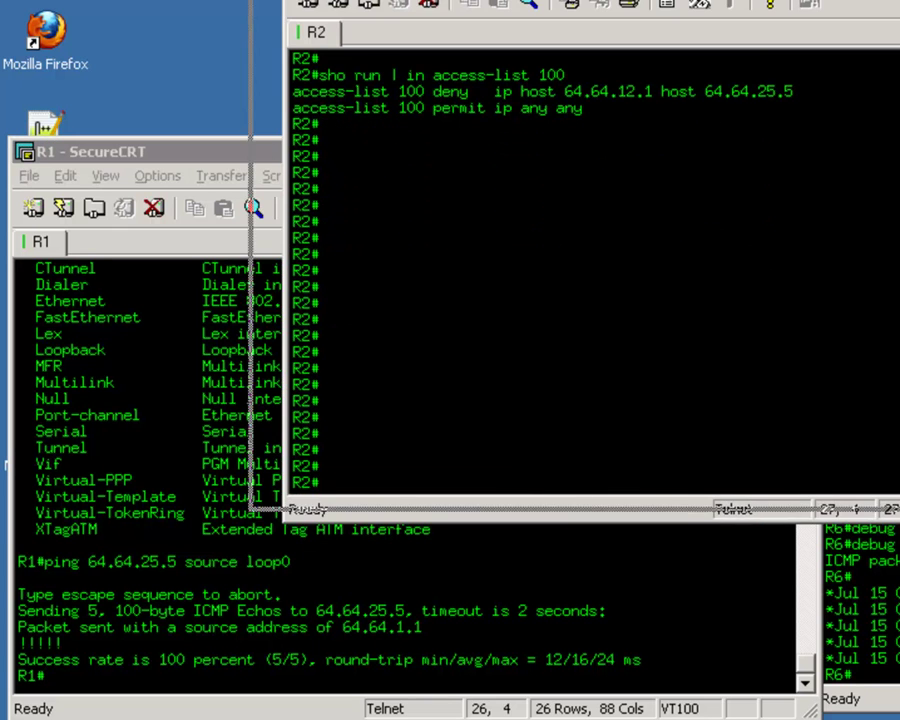
click(465, 600)
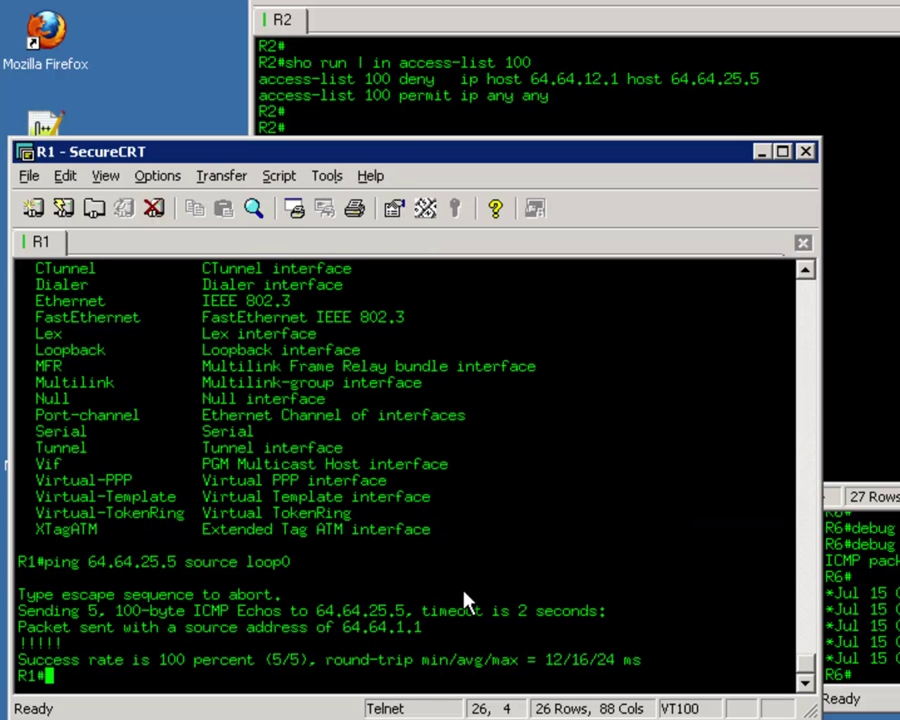
Step: Ping 64.64.25.5 from R1 twice; both succeed at 100 percent (5/5)
key(Return)
key(Return)
key(Return)
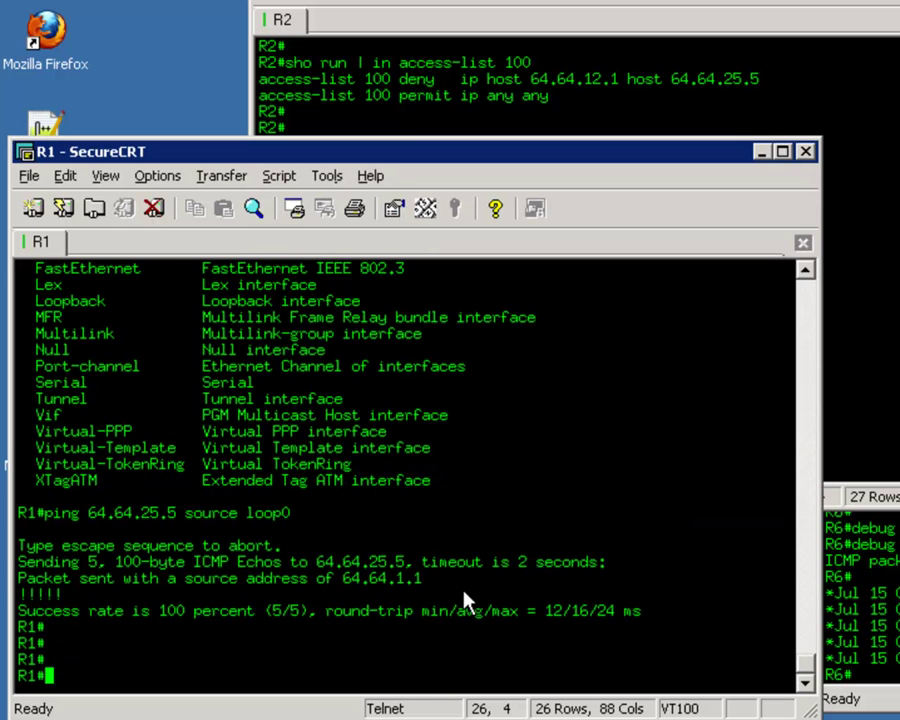
text(ping )
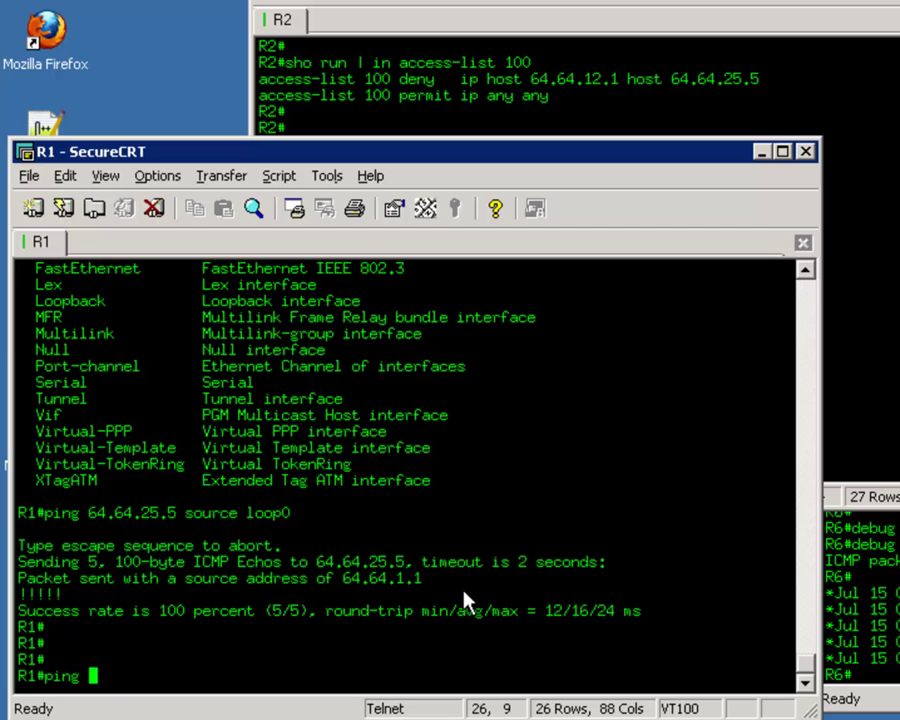
text(64.64.)
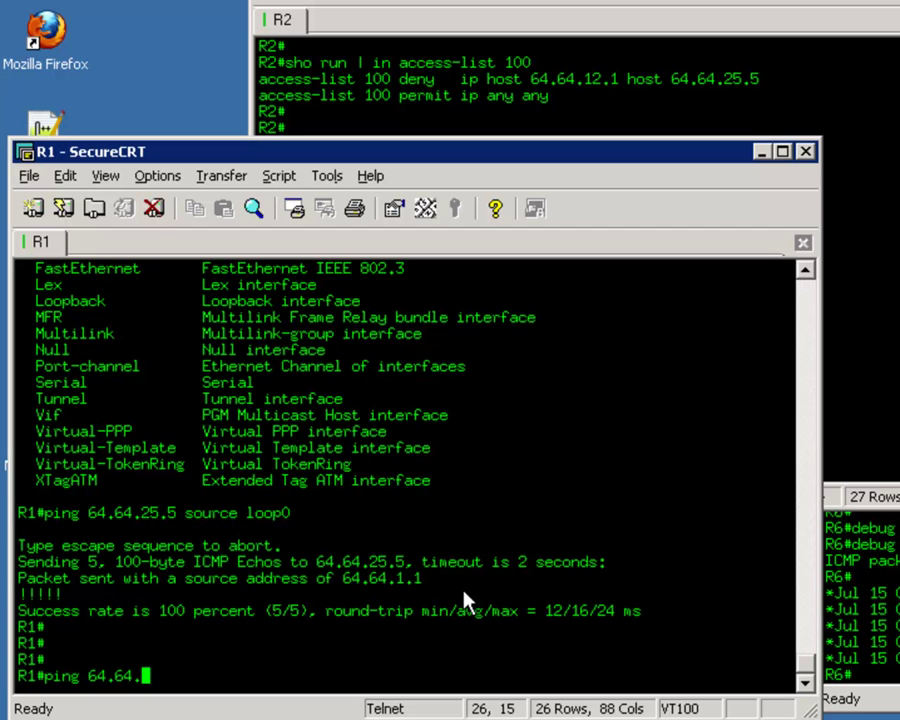
text(25.5)
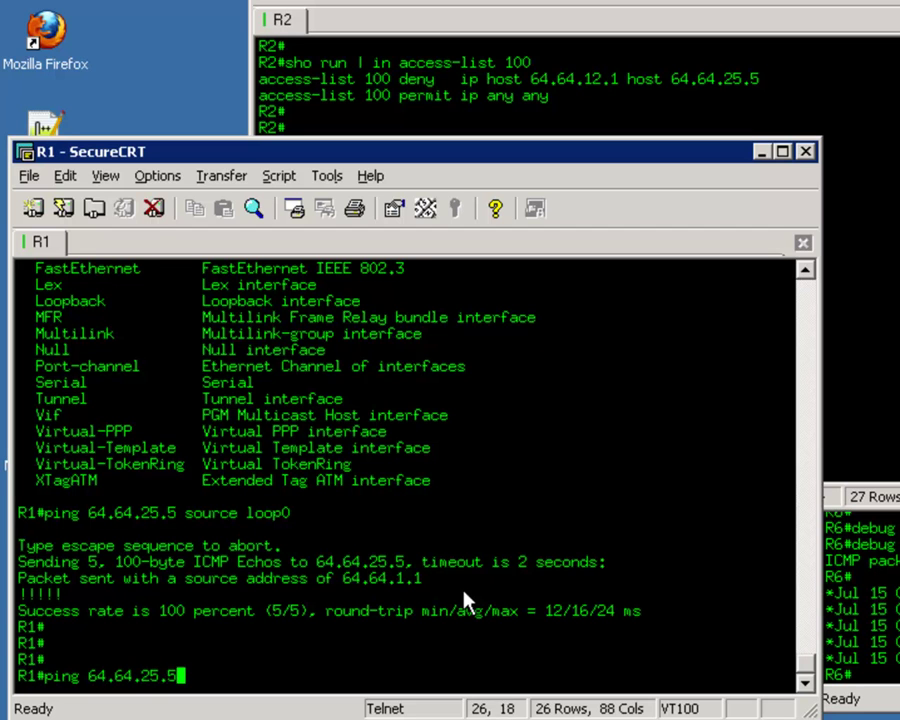
key(Return)
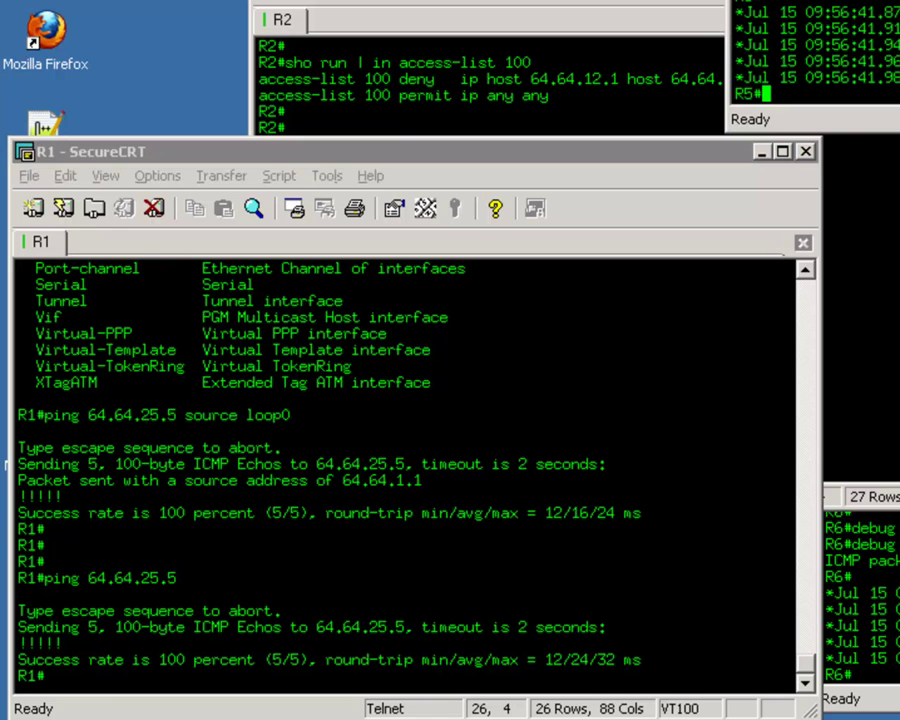
key(Up)
key(Return)
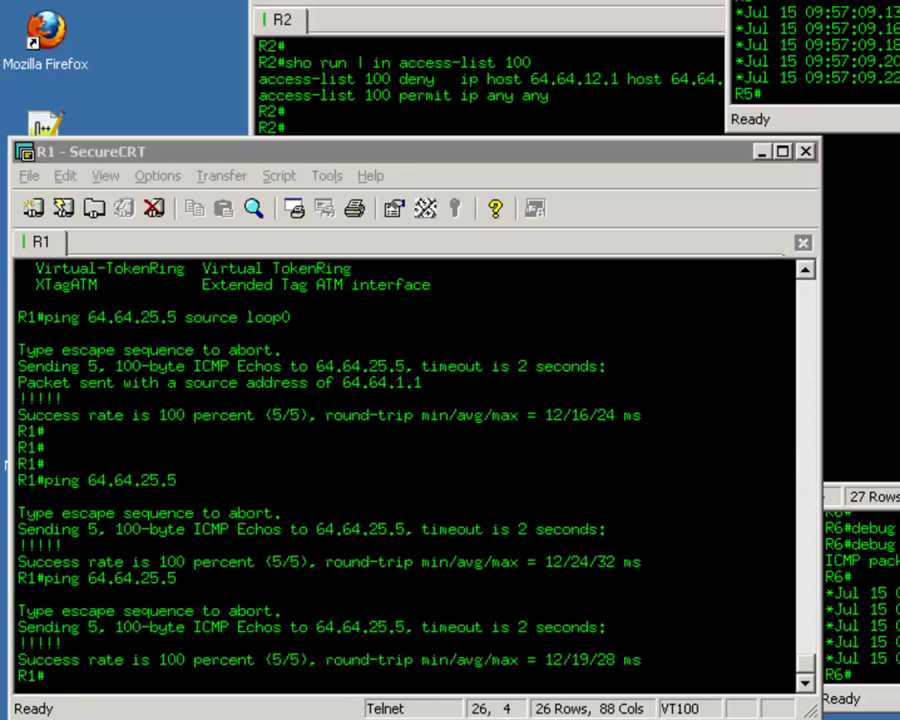
Step: Bring R2's session forward, showing access-list 100's deny and permit entries
click(588, 115)
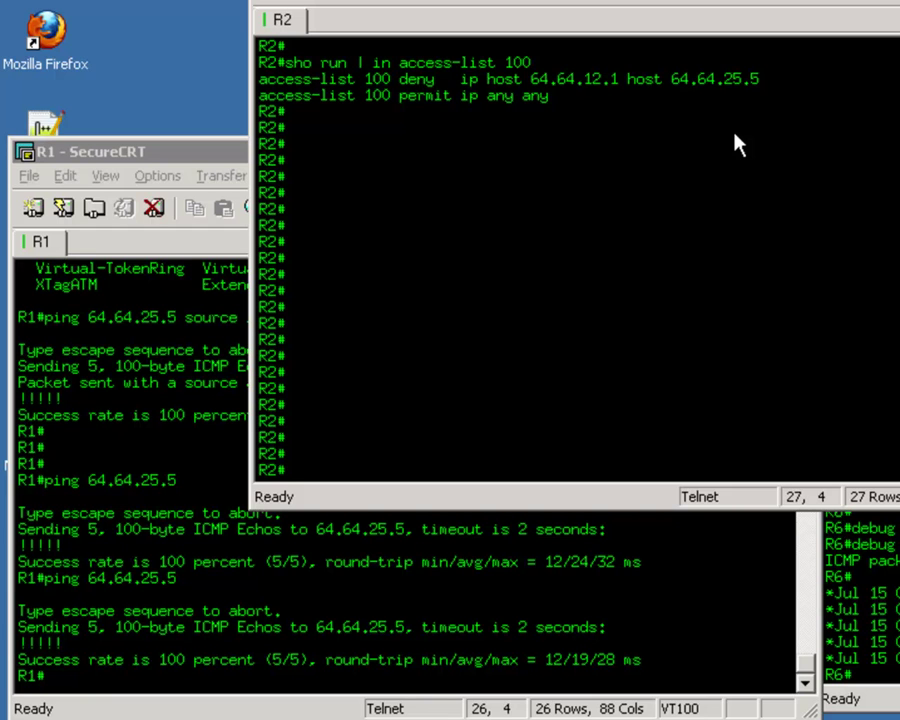
Step: Display Serial2/0's running config on R2 with 'sho run int se 2/0'
text(sho run)
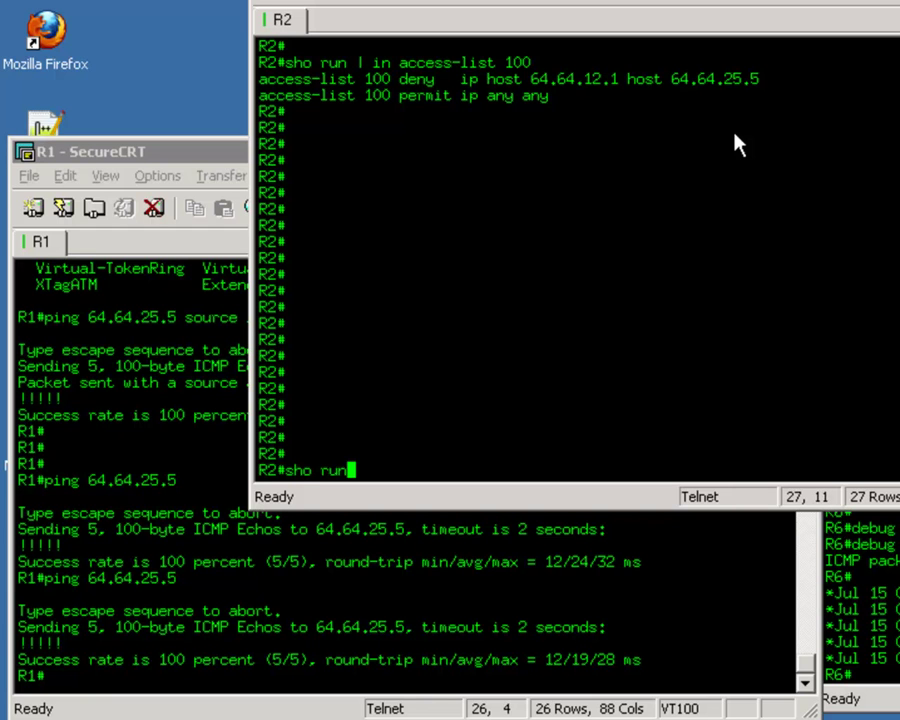
text( int se 2/0)
key(Return)
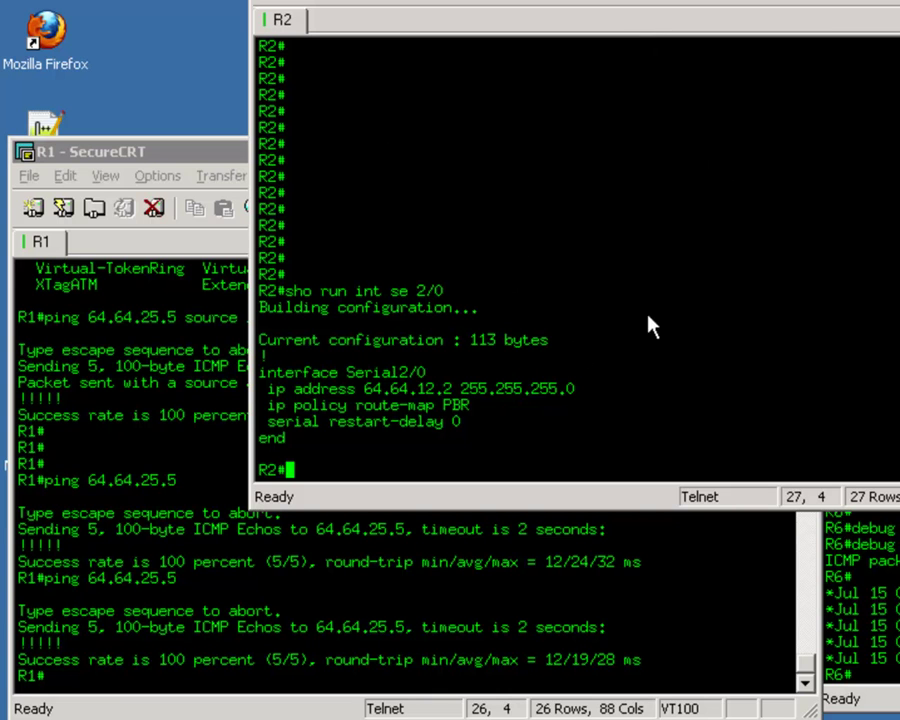
Step: Under R2's Serial2/0 interface, enter 'ip access-group 100 in' to filter inbound traffic
text(config t)
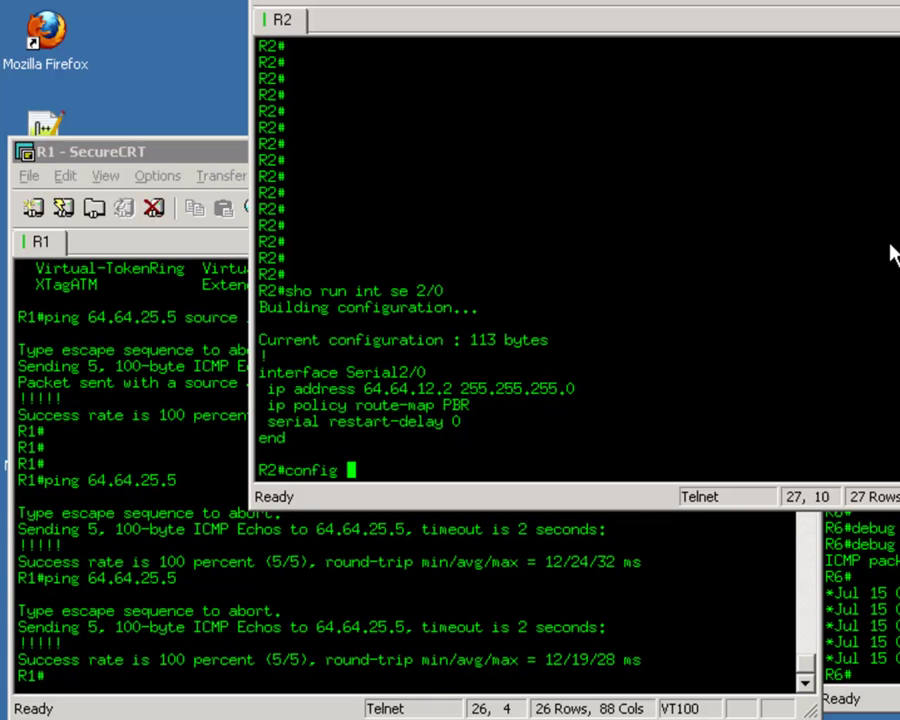
key(Return)
text(int se 2/0)
key(Return)
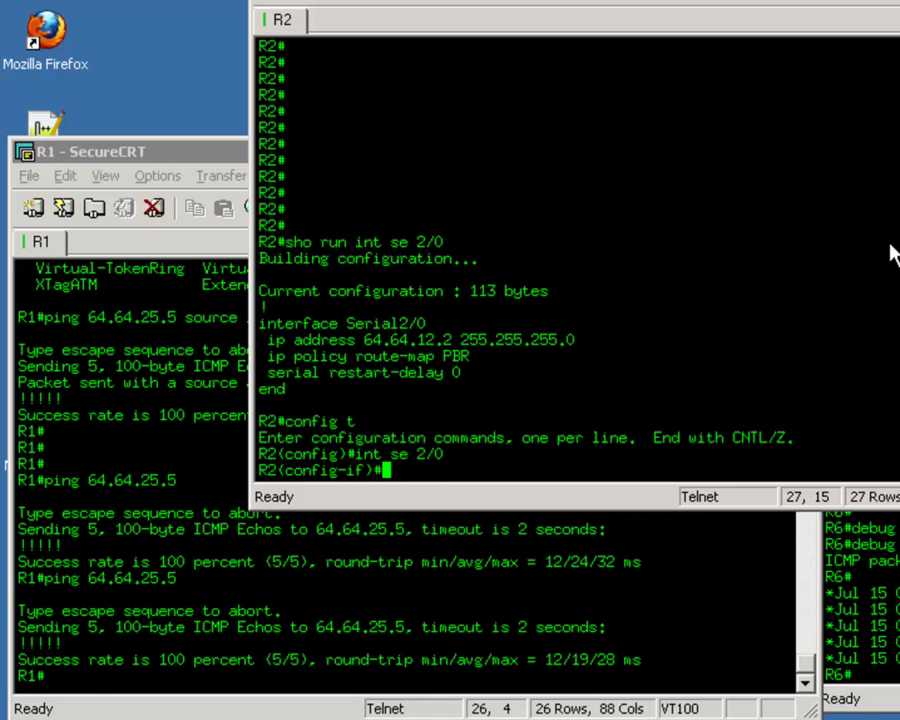
text(ip access-gr)
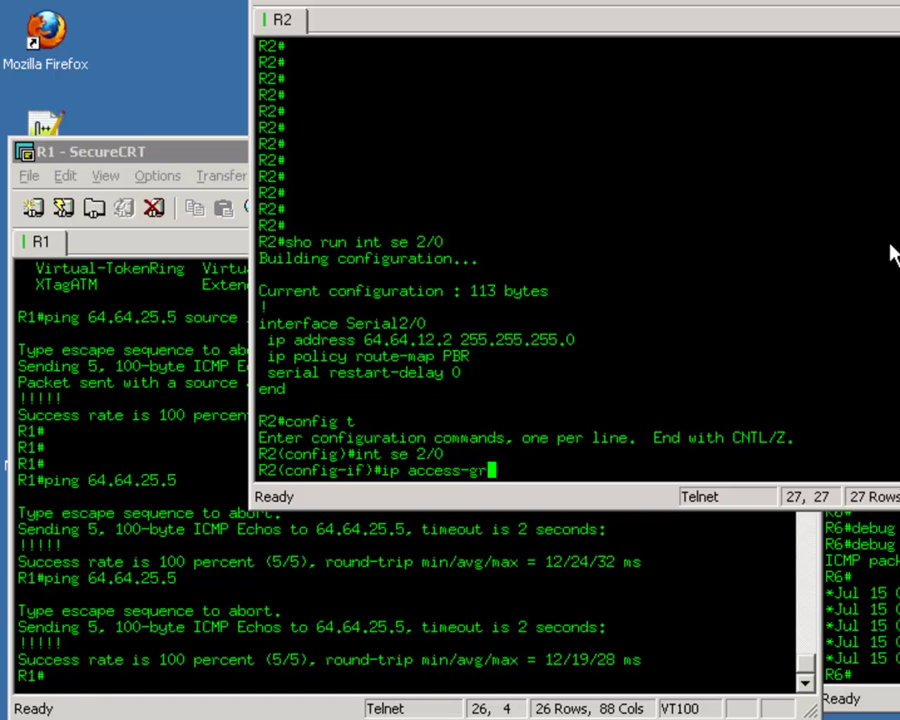
key(Tab)
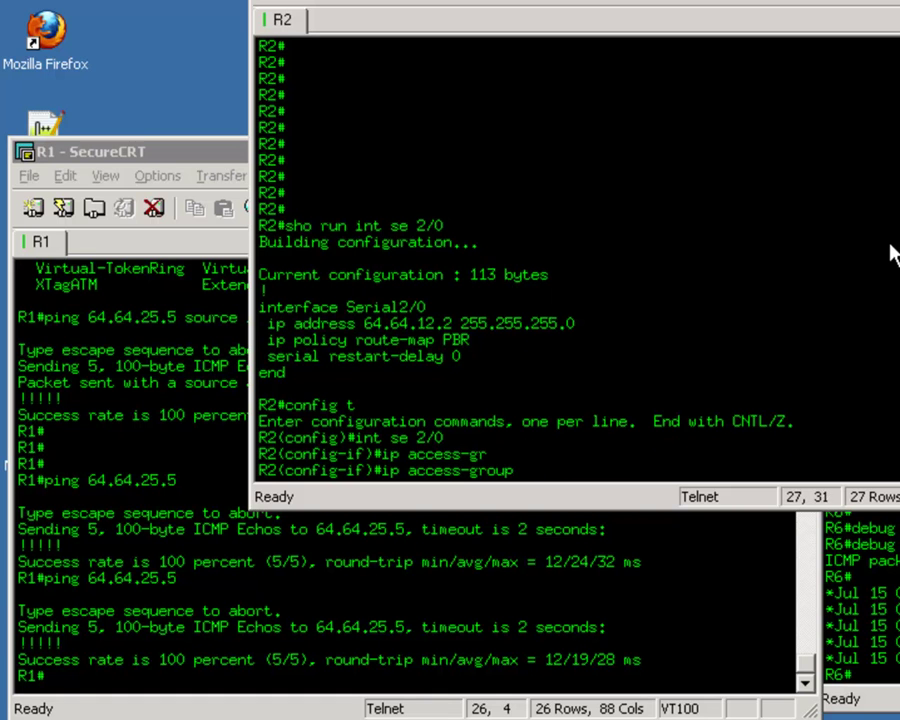
text(?)
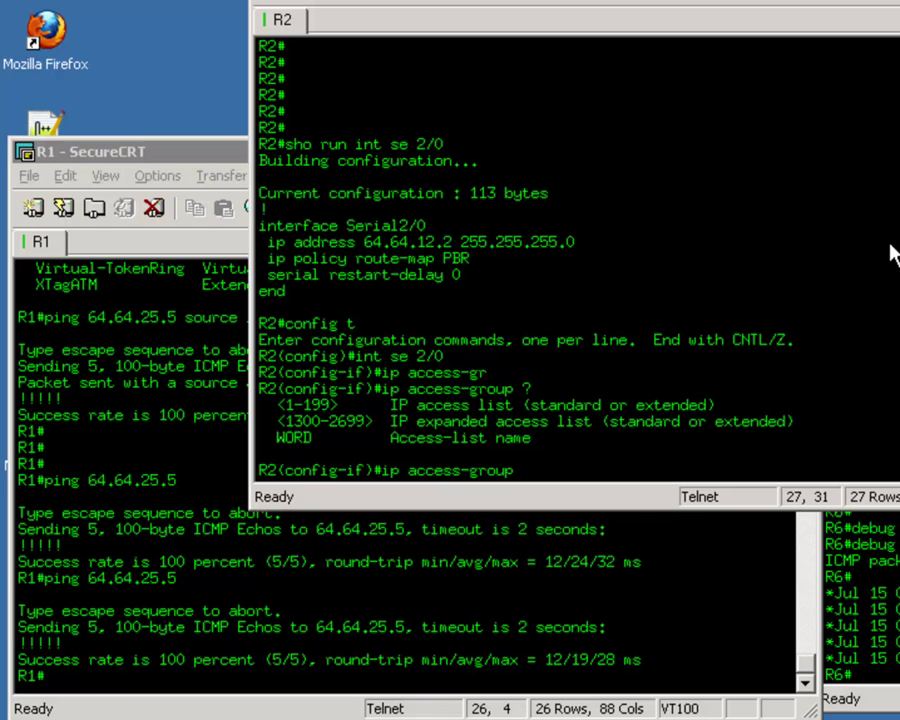
text(100 ?)
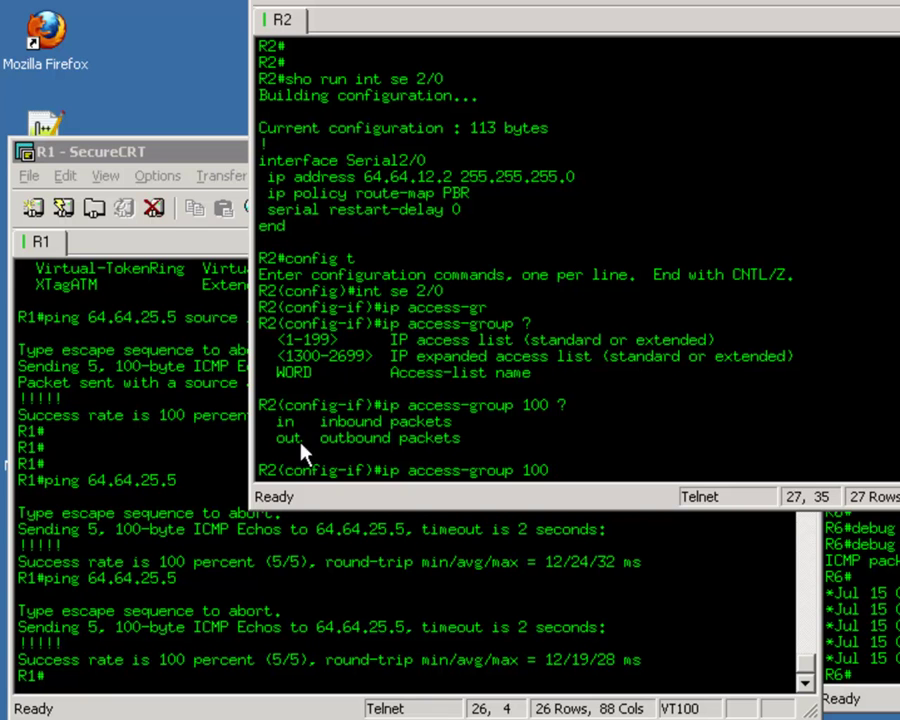
text(in)
key(Return)
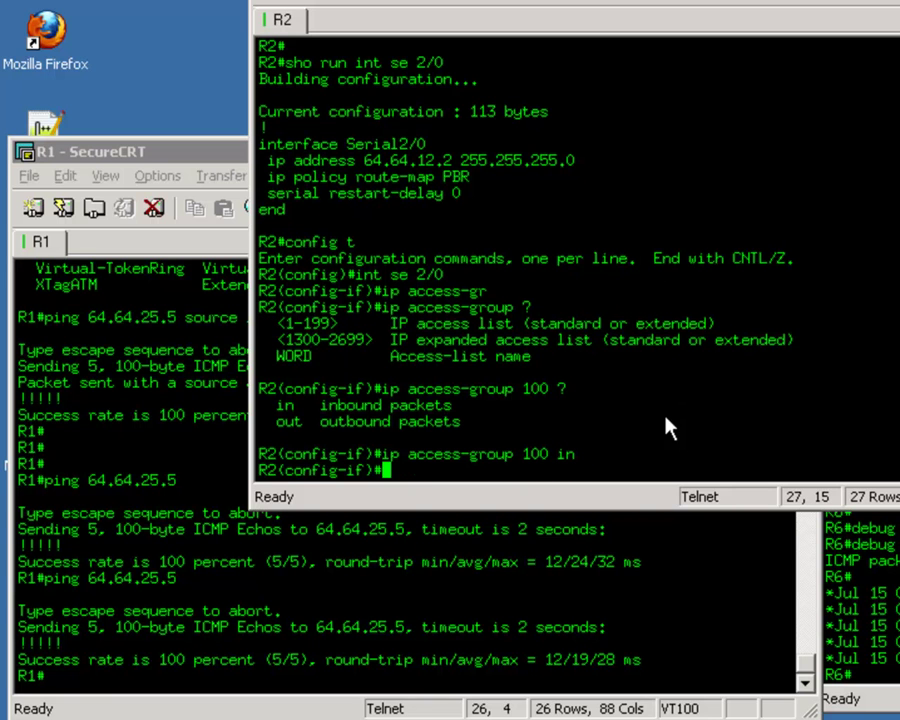
key(Return)
key(Return)
key(Return)
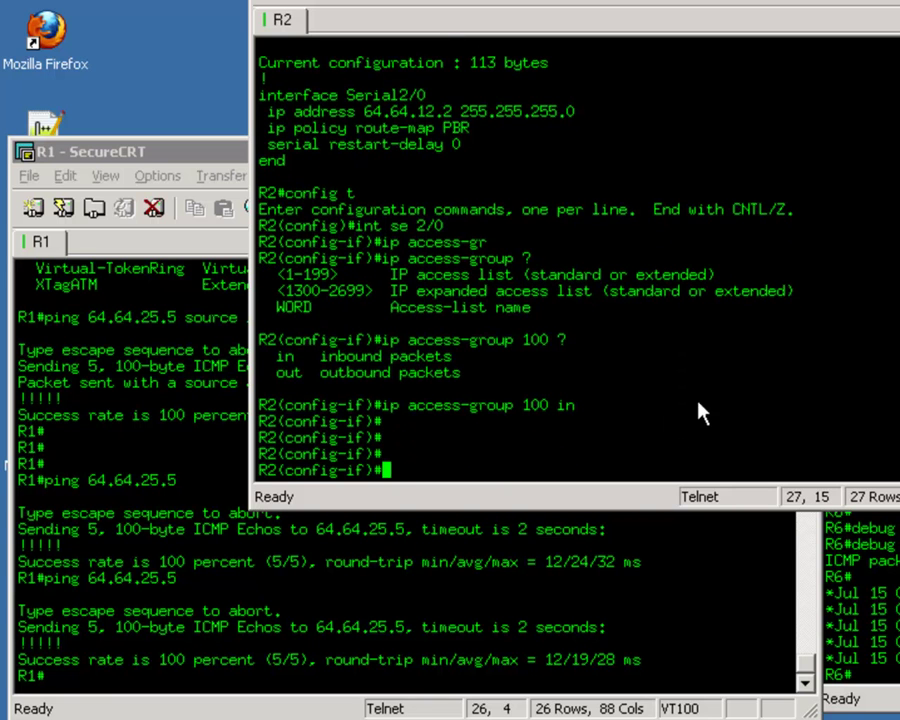
Step: Rerun R1's ping to 64.64.25.5, which now fails with U.U.U, 0 percent (0/5)
click(446, 626)
key(Return)
key(Return)
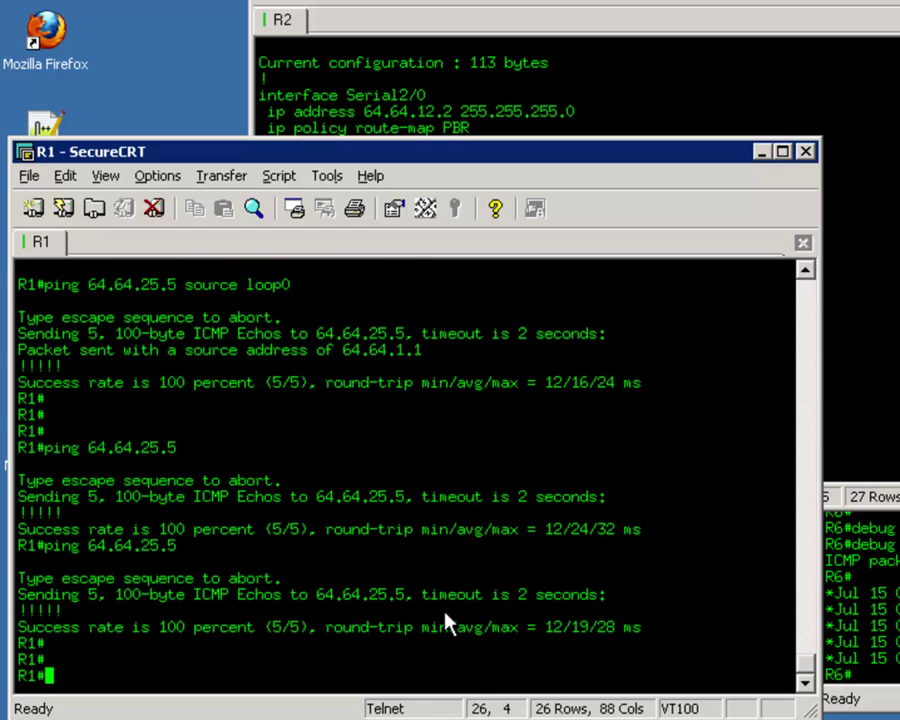
key(Return)
key(Return)
key(Up)
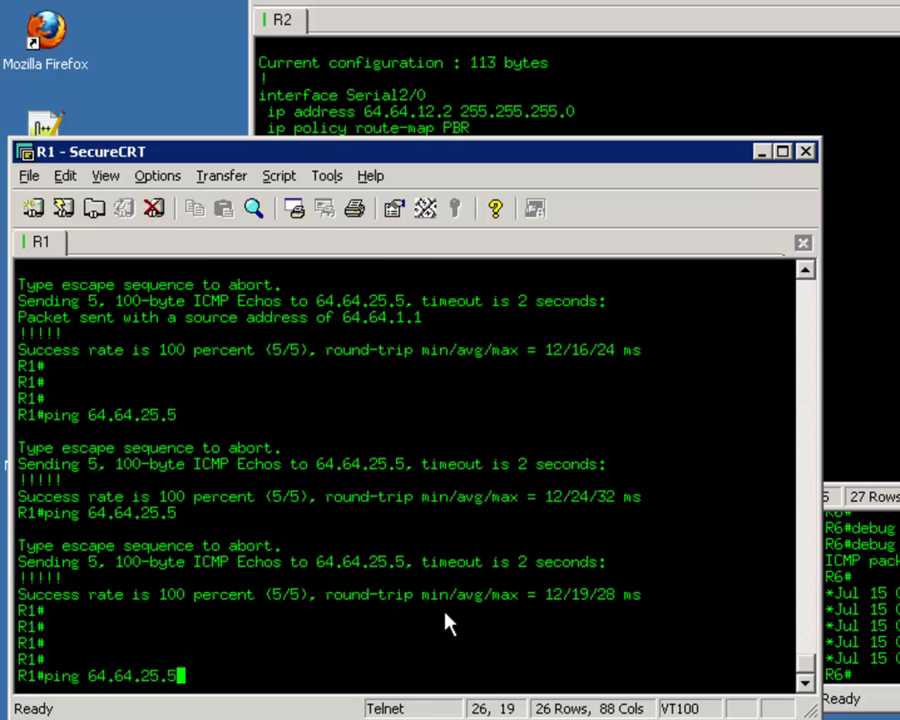
key(Return)
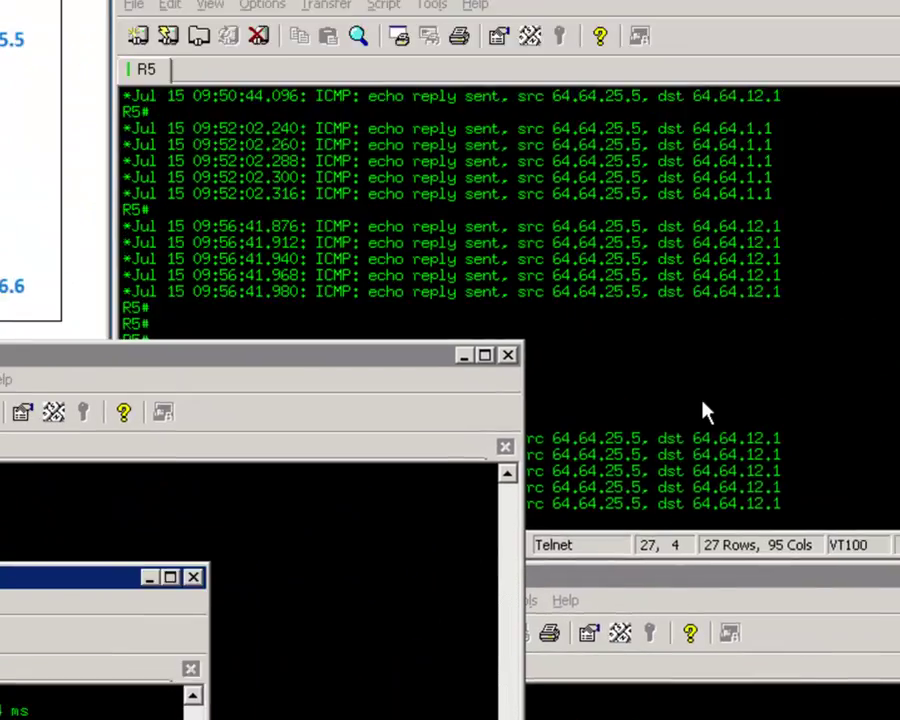
Step: Check R5's ICMP debug output, then return to the R2 session
click(701, 410)
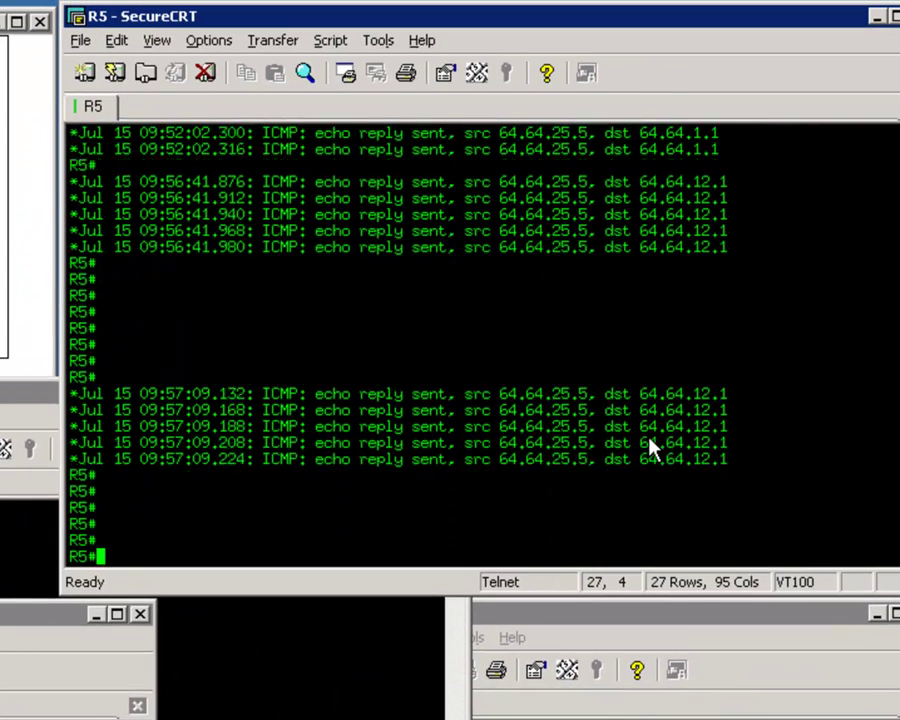
key(Return)
key(Return)
key(alt+Tab)
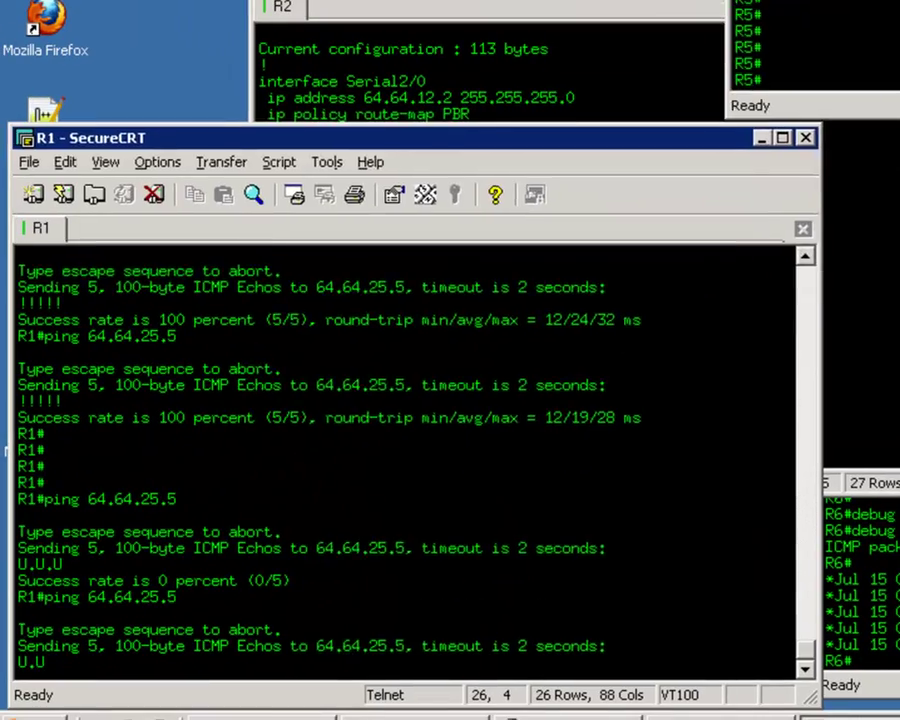
key(alt+Tab)
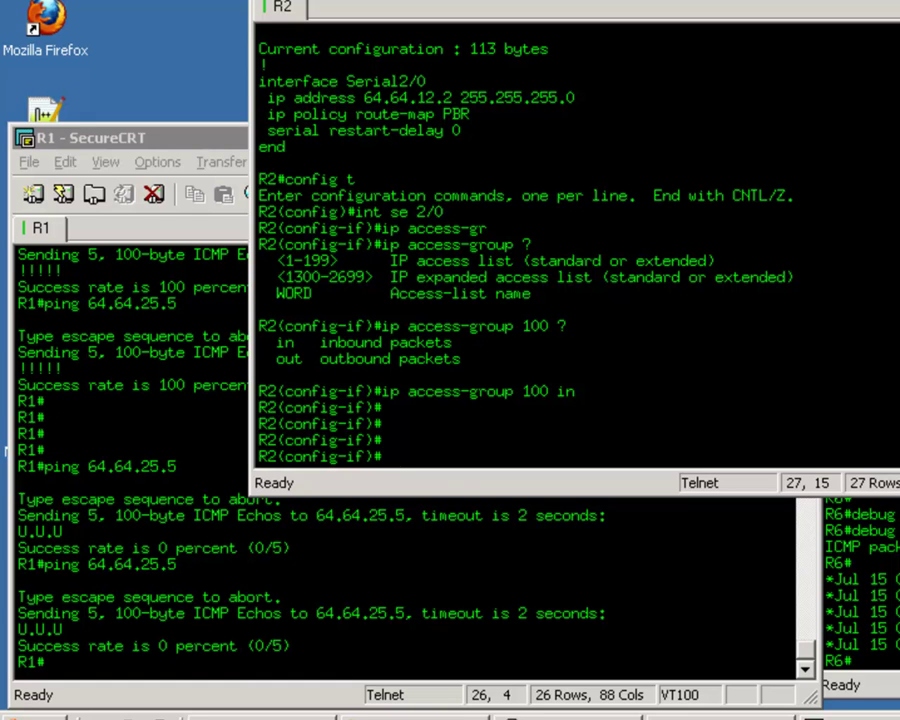
Step: Rerun R1's ping to 64.64.25.5 with source loop0 (64.64.1.1), succeeding 100 percent (5/5)
click(500, 582)
key(Return)
key(Return)
key(Return)
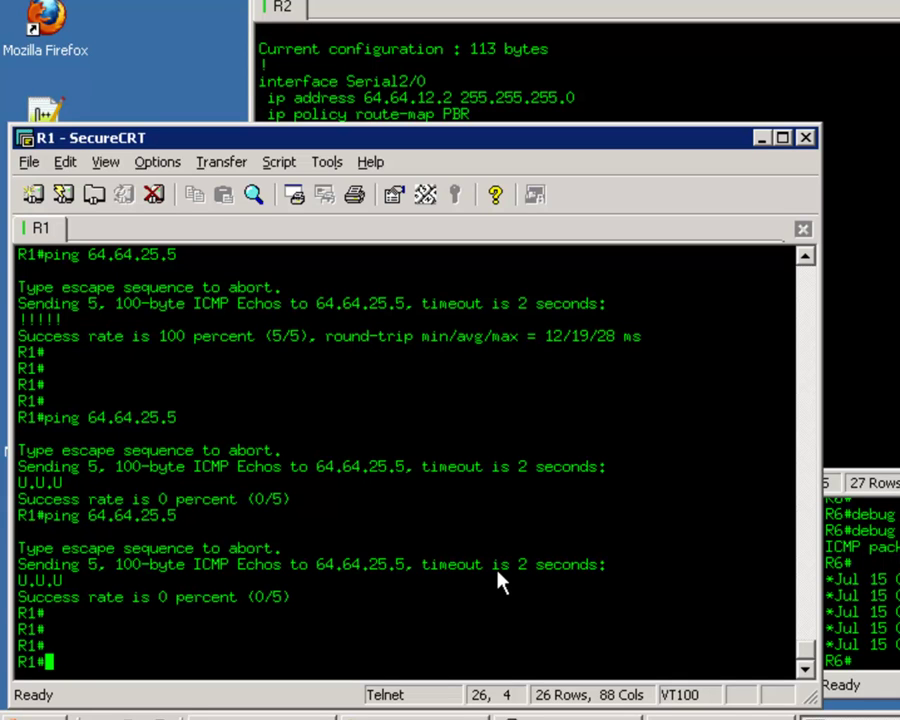
key(Up)
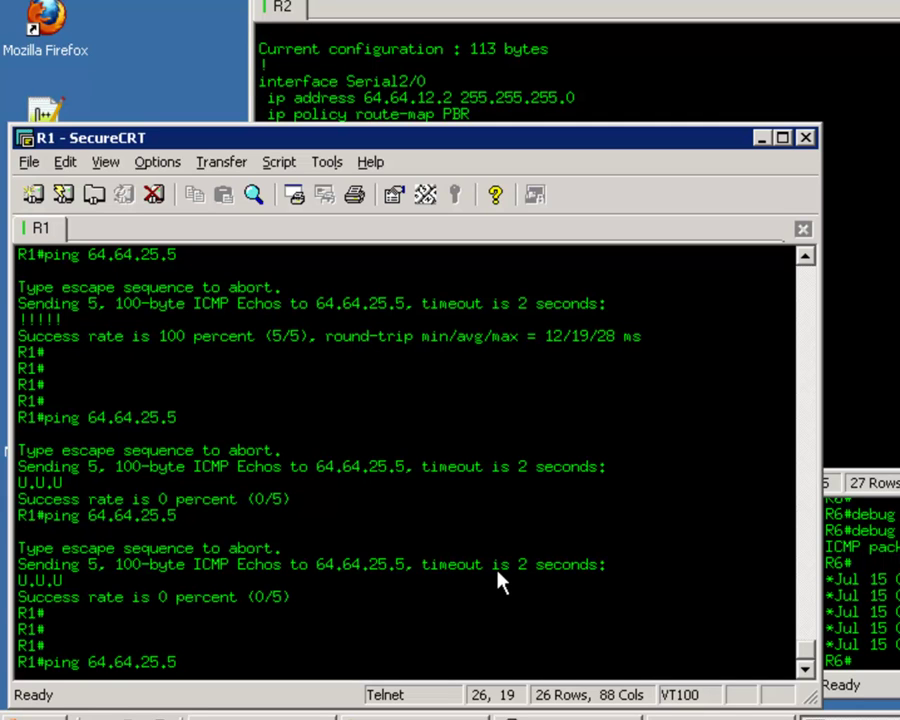
text(sourc)
key(Tab)
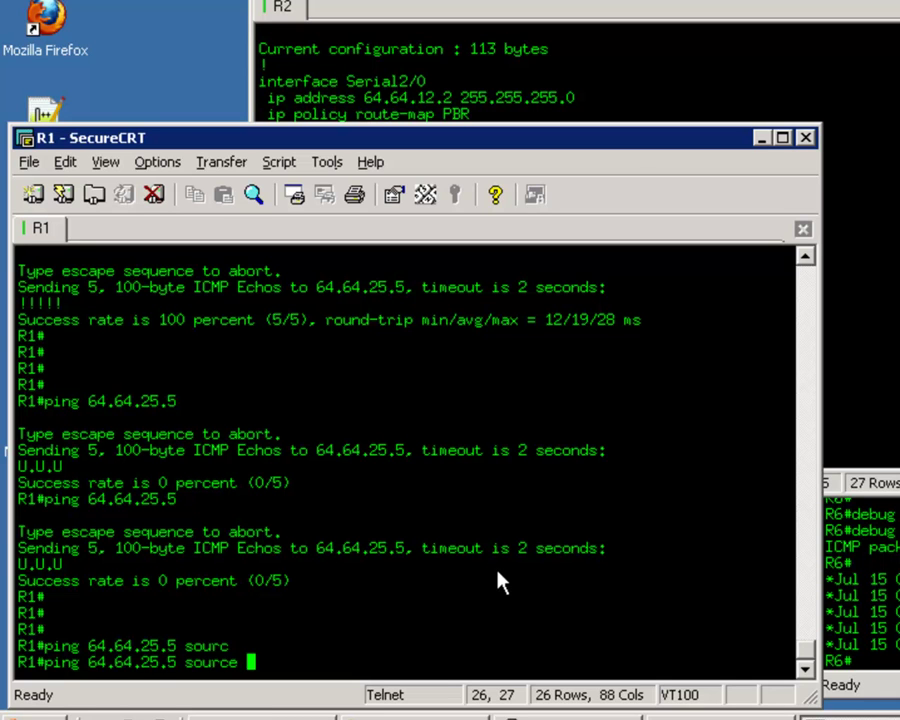
text(loop0)
key(Return)
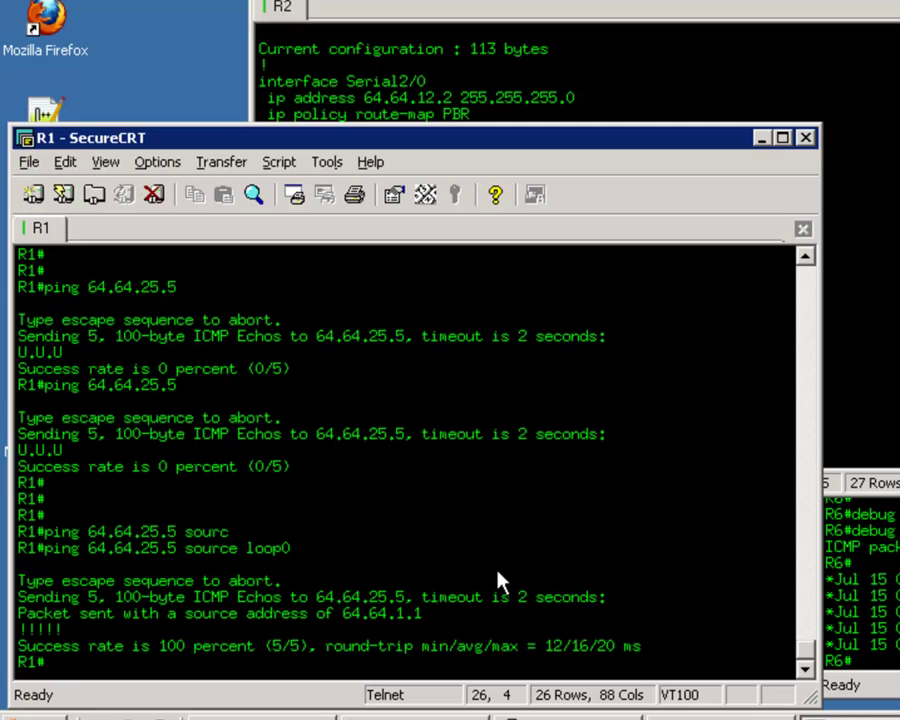
key(alt+Tab)
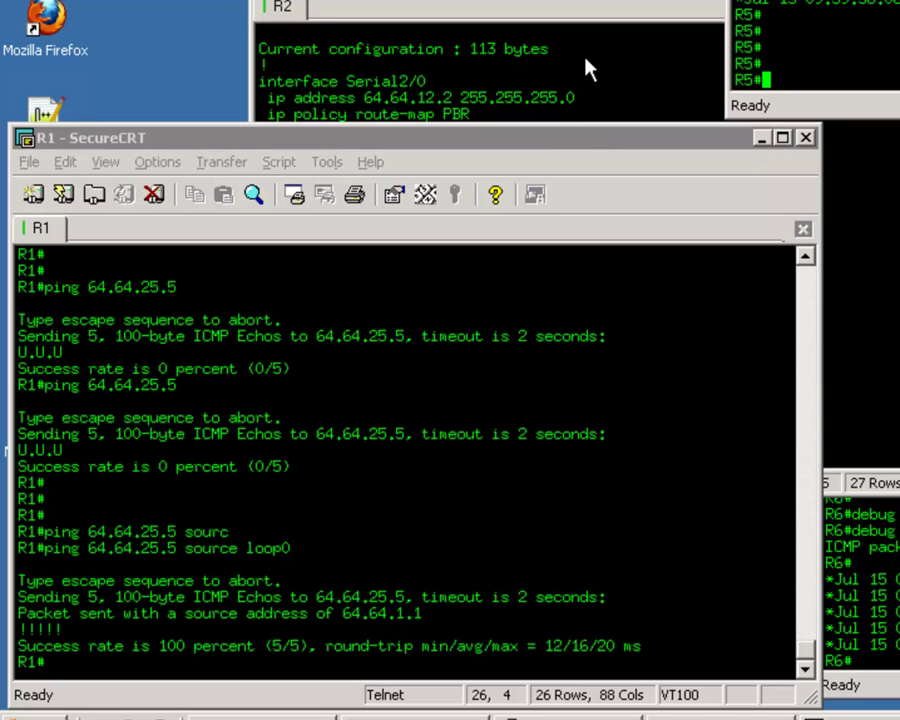
Step: On R2, leave interface configuration and list the access-list 100 entries from the running config
click(639, 88)
text(exit)
key(Return)
text(acce)
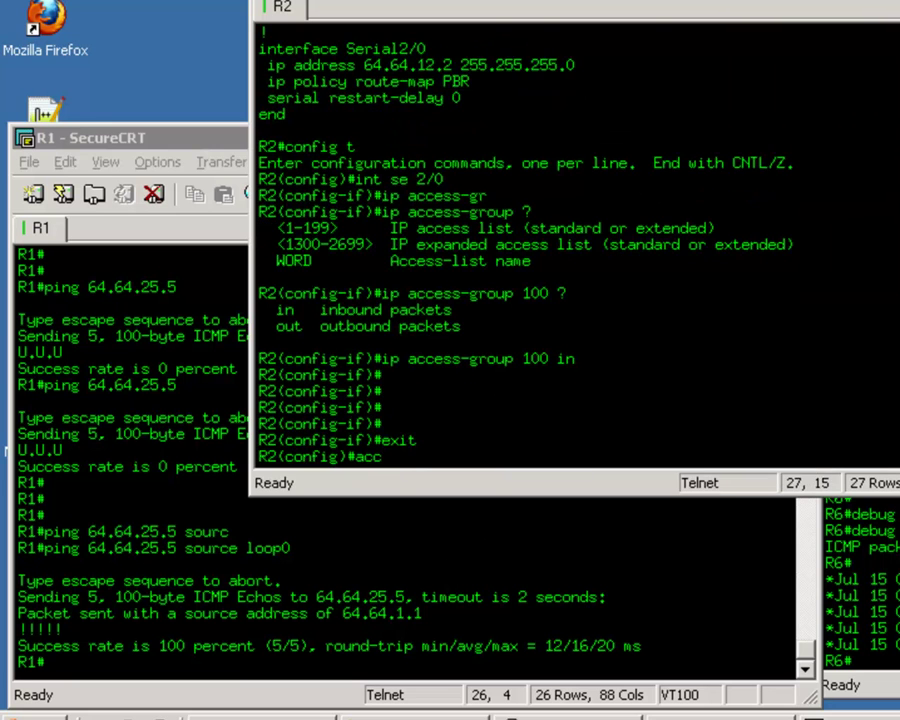
text(ss-list 100)
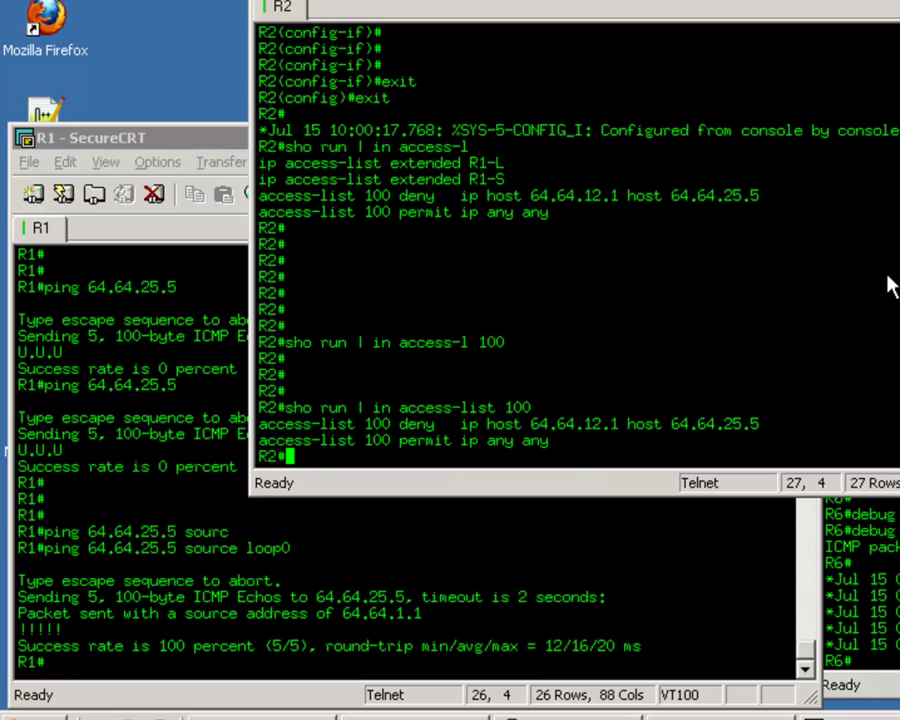
Step: In global configuration, enter the access-list 100 line for host 64.64.1.1 to host 64.64.25.5
text(config t)
key(Return)
text(access-l)
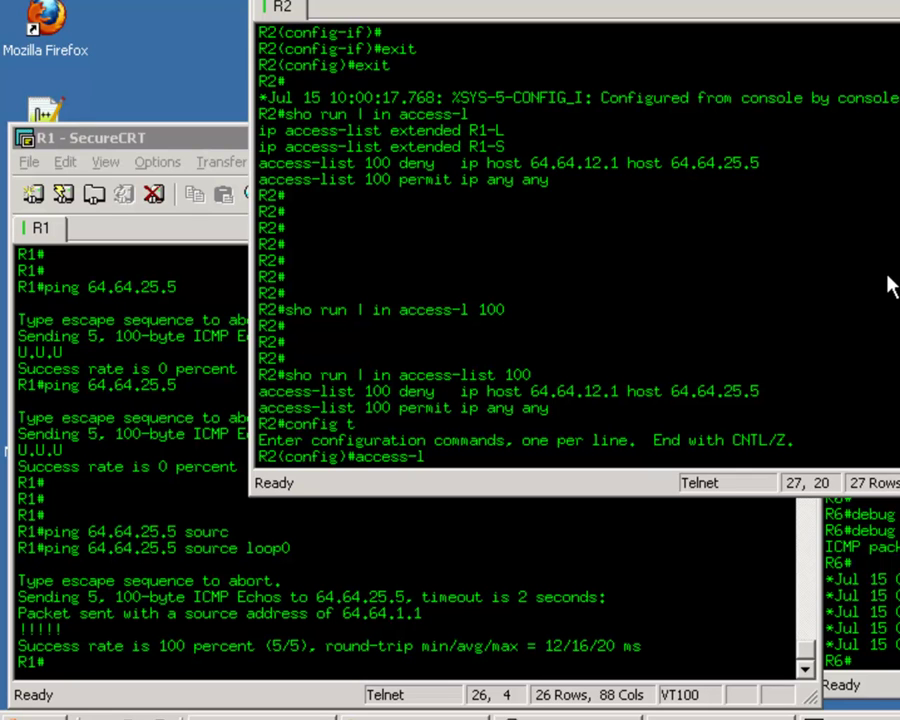
text( 100 per ip host )
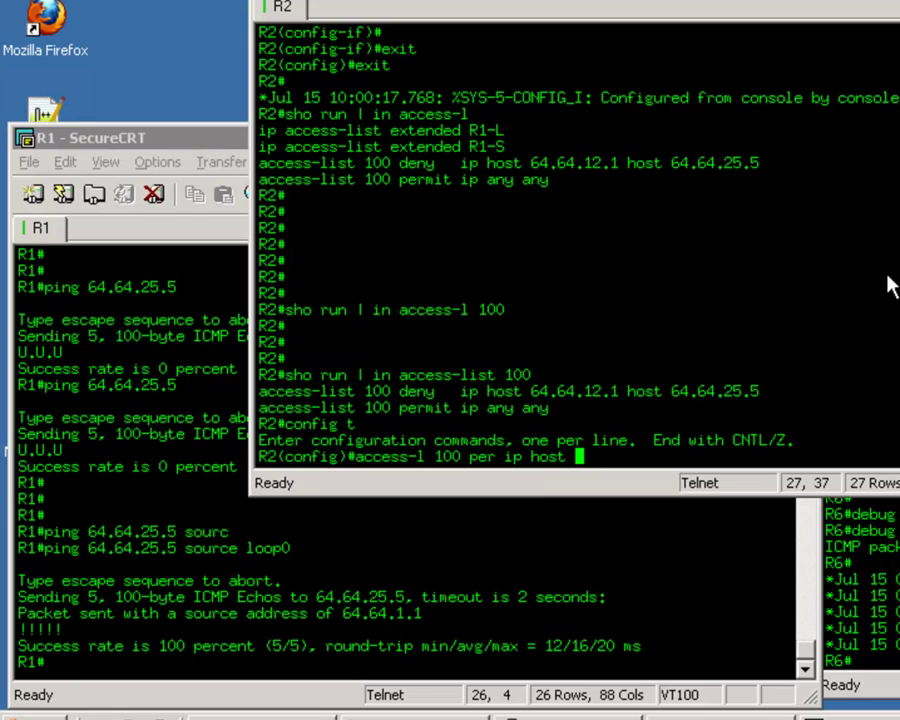
text(64.64.)
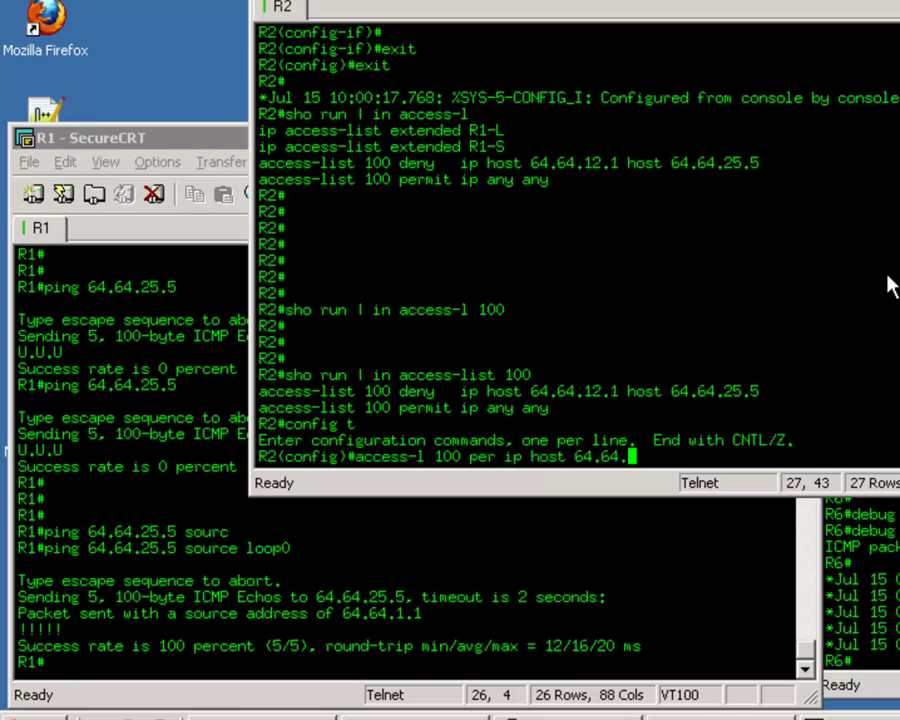
text(1.1 host 64.64.)
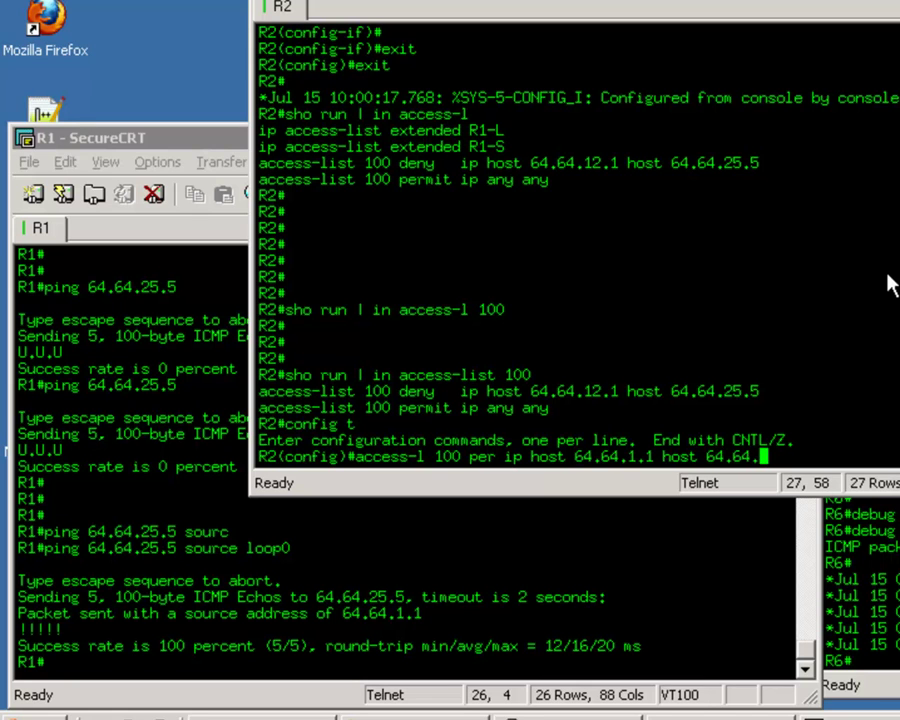
text(25.5)
Step: Submit the new access-list 100 entry, exit config mode, and verify with sho run | in access-list 100
key(Return)
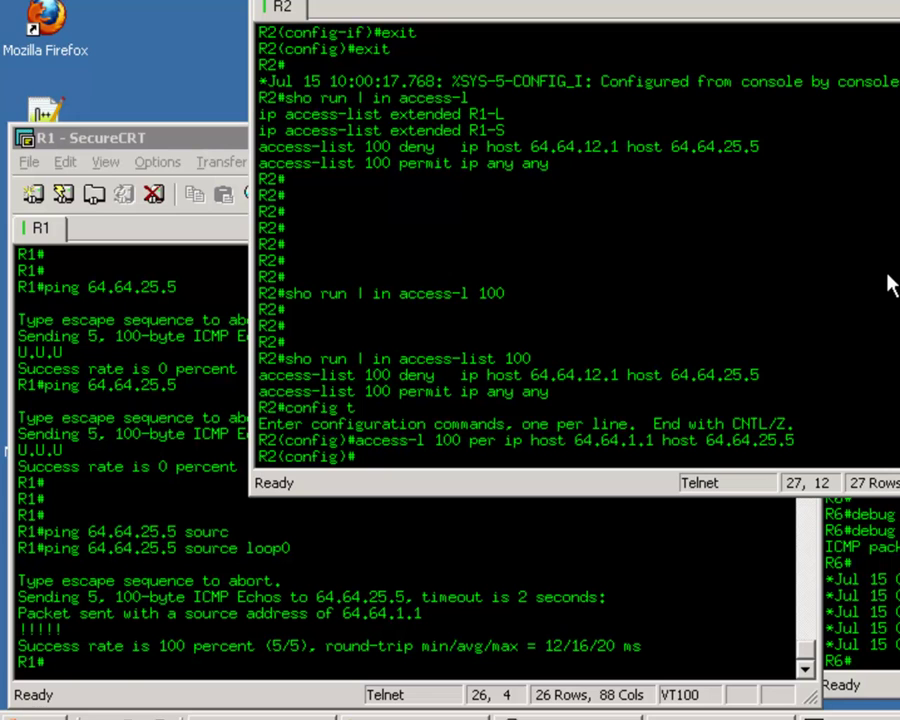
key(Return)
key(Return)
key(Return)
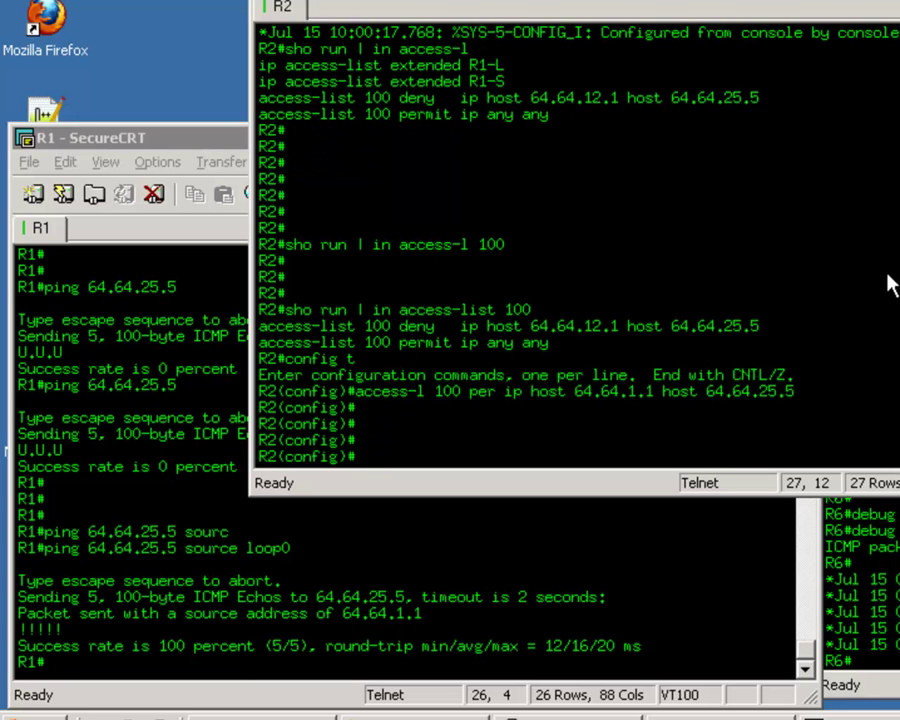
text(exit)
key(Return)
text(sho run | in access-list 100)
key(Return)
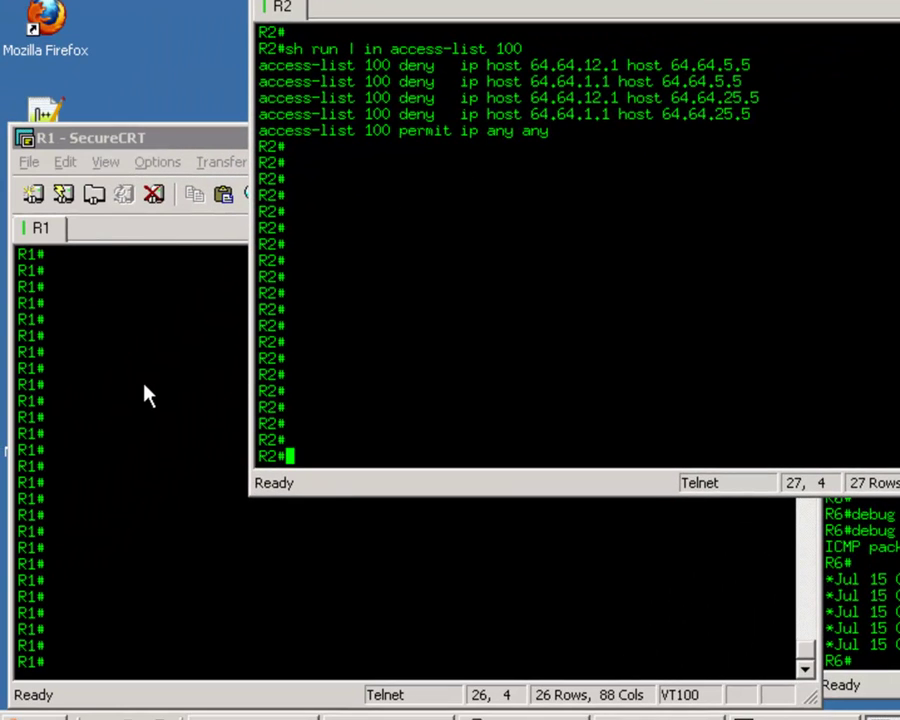
Step: Ping 64.64.25.5 from R1, which fails with 0 percent (0/5)
key(alt+Tab)
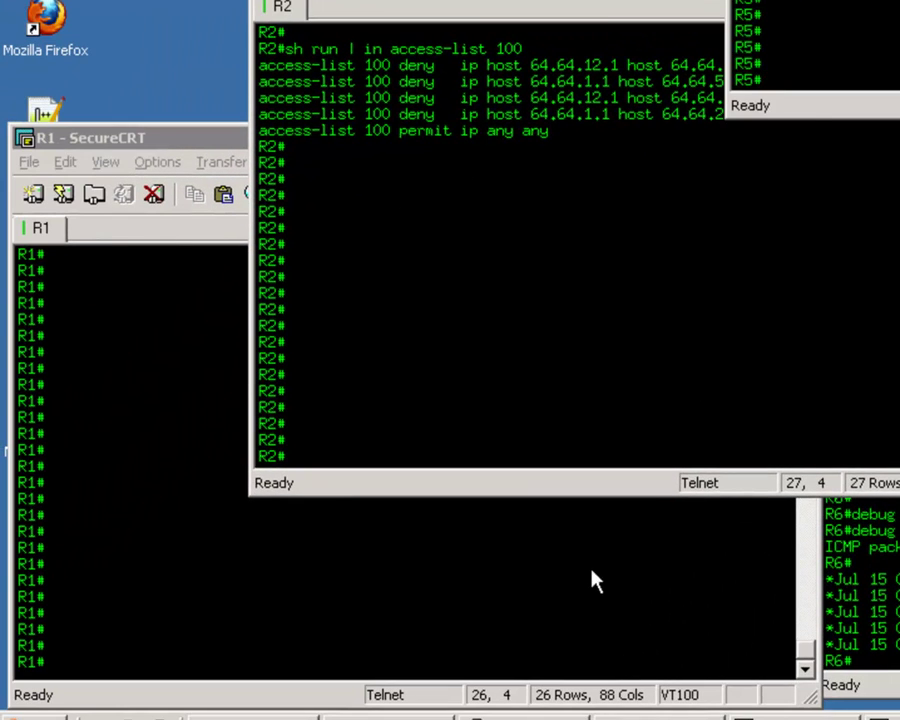
click(569, 595)
text(ping )
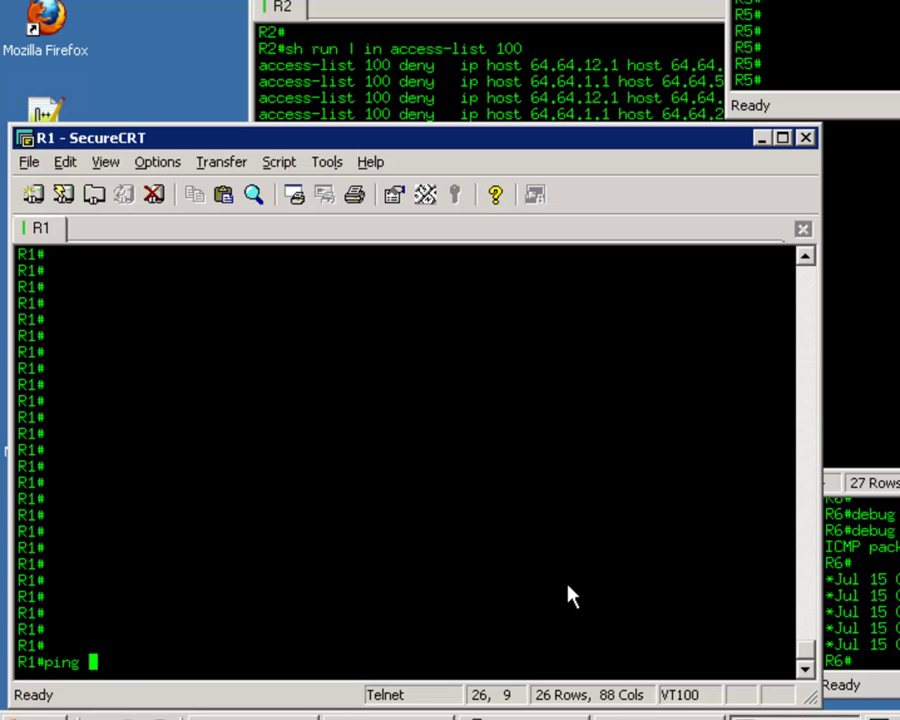
text(64.64.25.5)
key(Return)
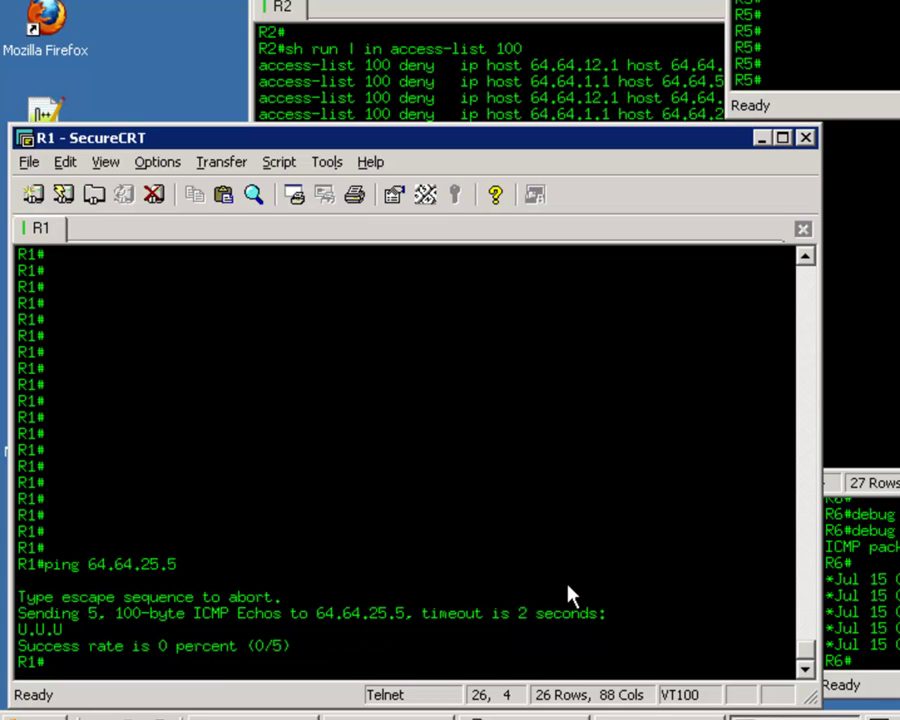
key(Return)
key(Return)
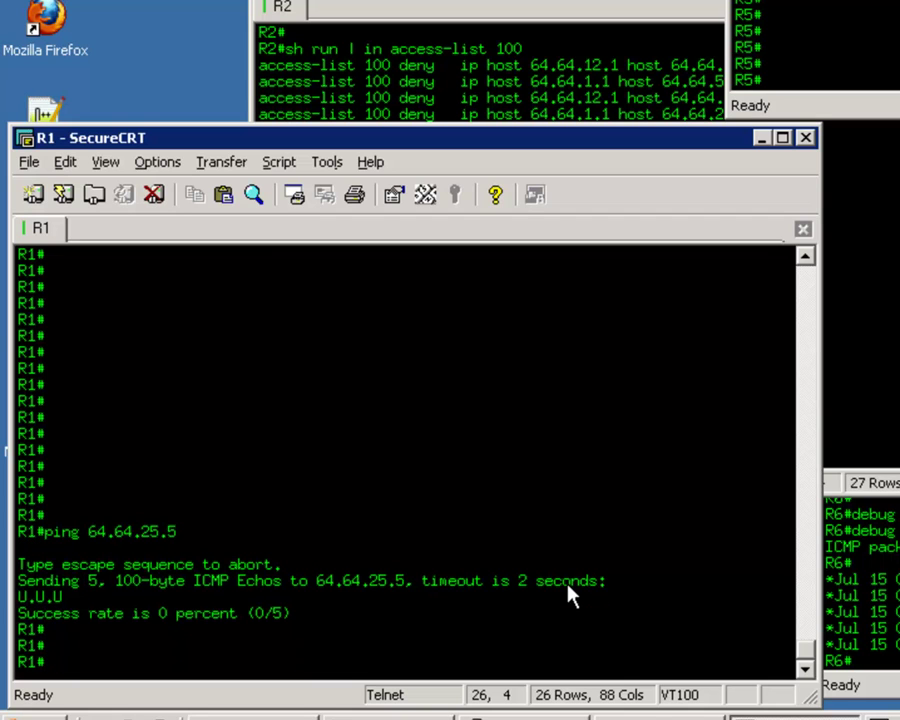
Step: Edit the recalled ping to target 64.64.5.5 and run it, which also fails with 0 percent
key(Up)
key(Left)
key(Left)
key(Left)
key(BackSpace)
key(Return)
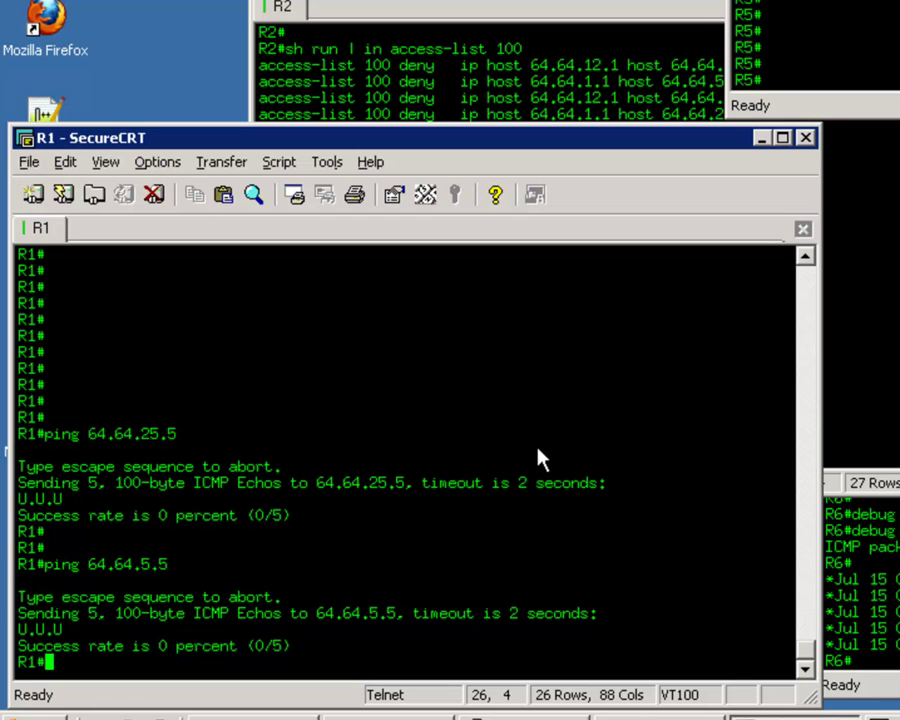
key(Return)
key(Return)
key(Up)
key(Up)
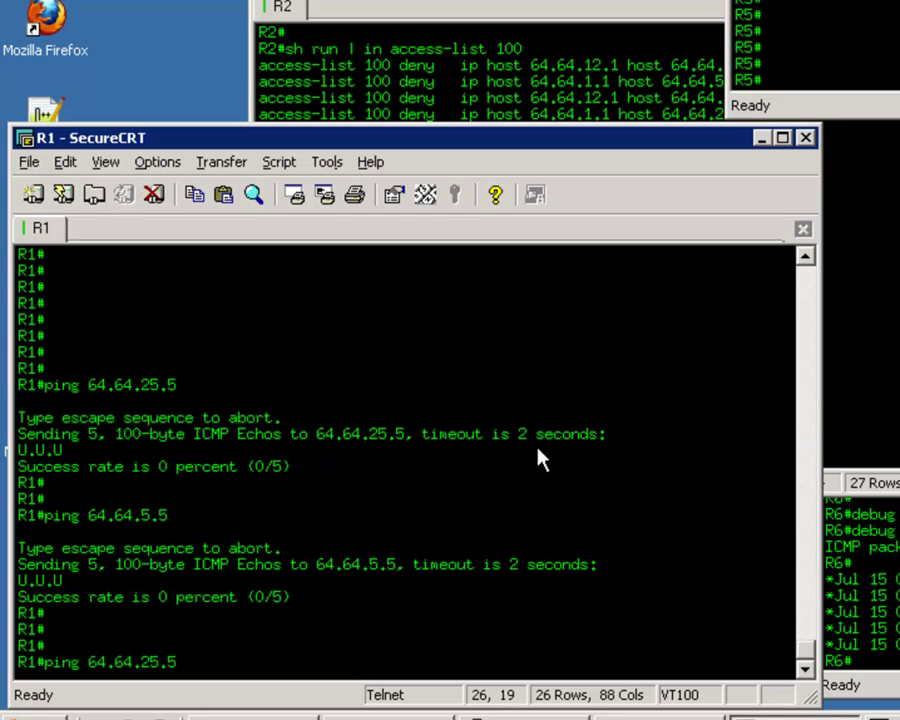
Step: Ping 64.64.25.5 and then 64.64.5.5 from R1 sourced from loop0, both failing
text(so loop 0)
key(Return)
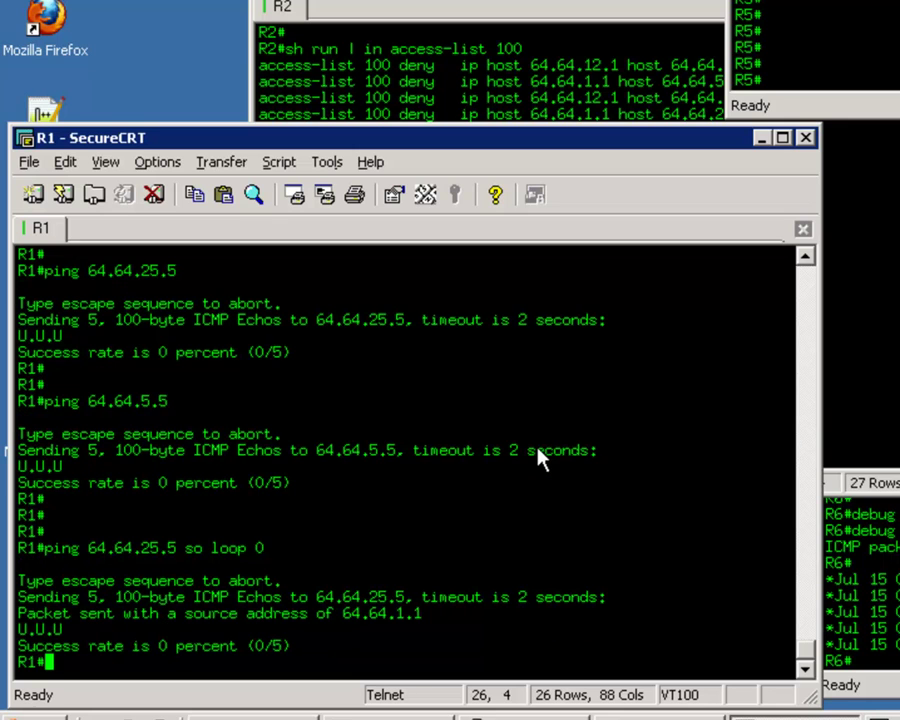
key(Up)
key(Left)
key(Left)
key(Left)
key(Left)
key(Left)
key(Left)
key(Left)
key(Left)
key(Left)
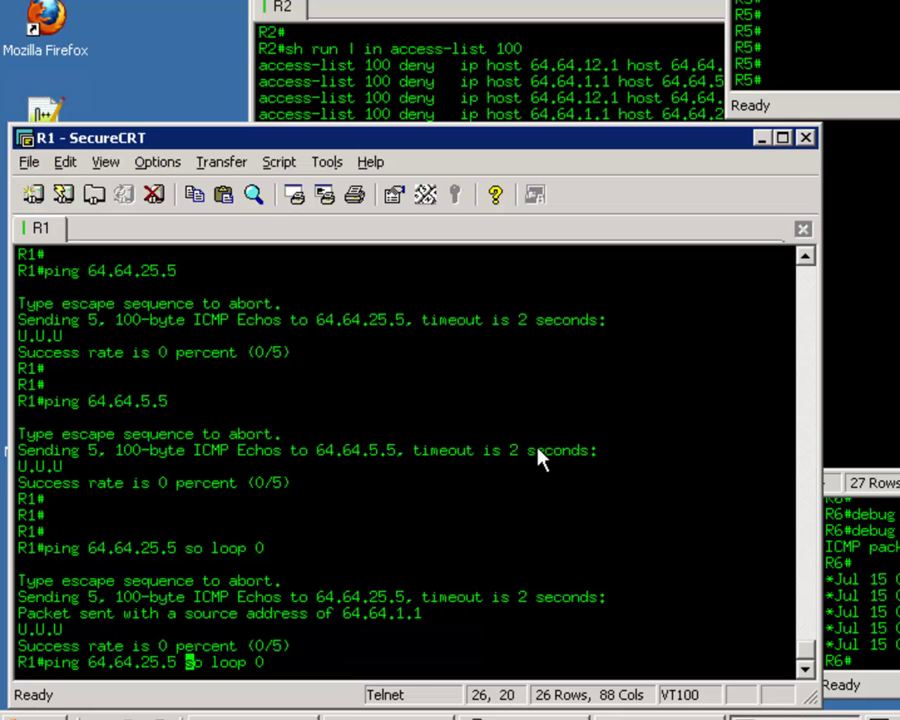
key(Left)
key(Left)
key(Left)
key(BackSpace)
key(Left)
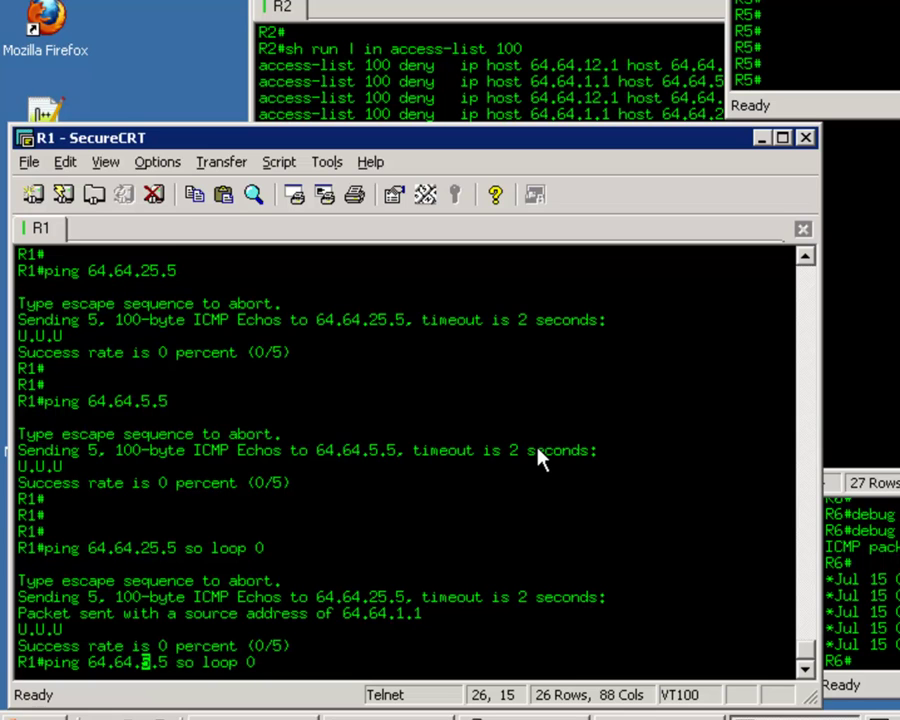
key(Return)
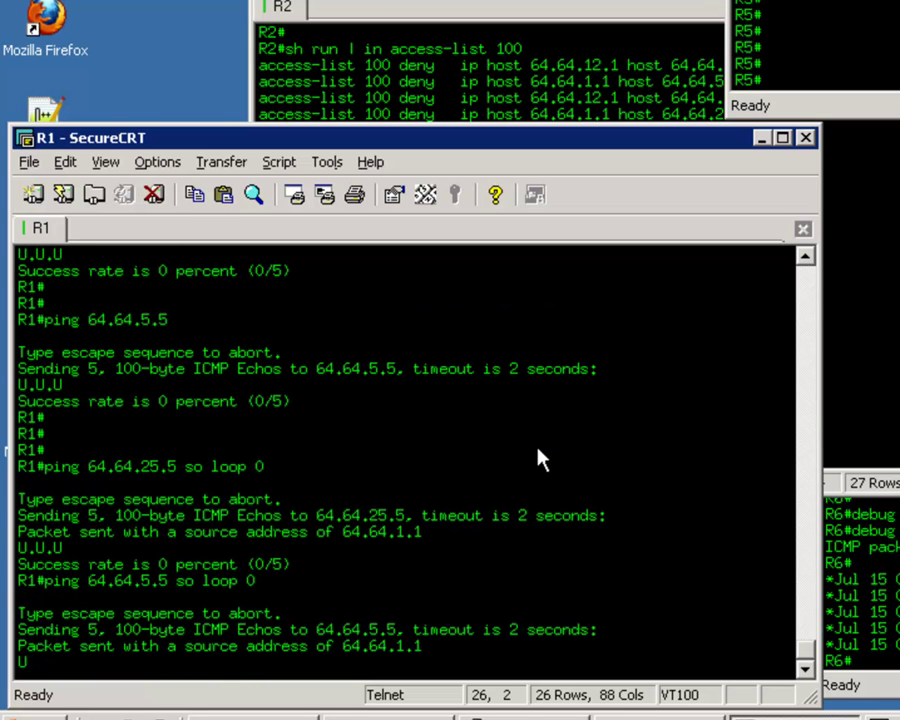